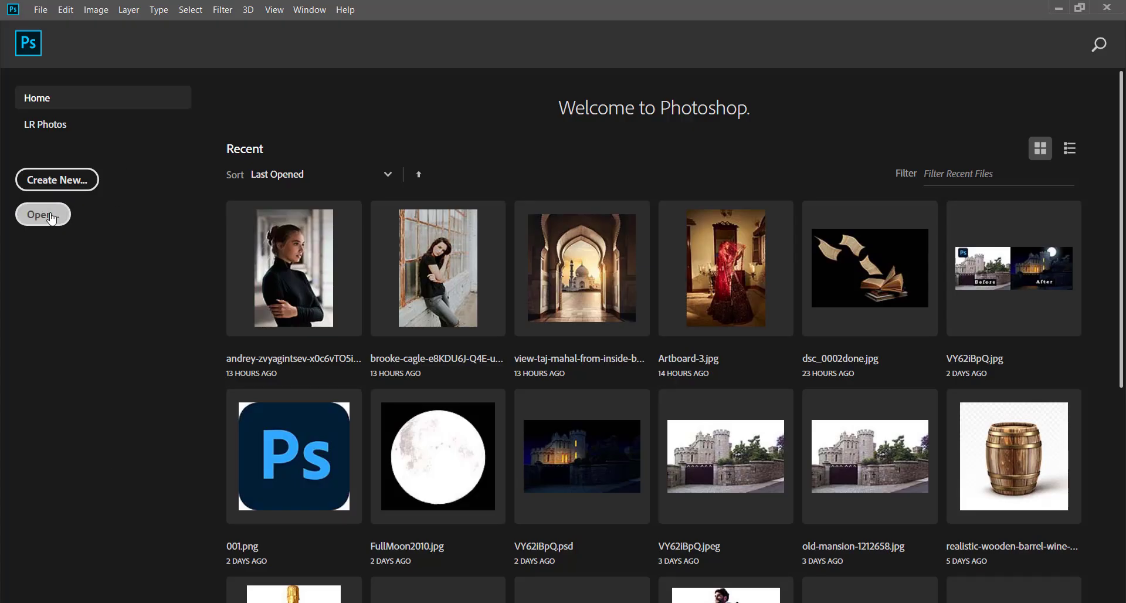
# Open the man's photo from the Desktop folder.
pyautogui.click(41, 215)
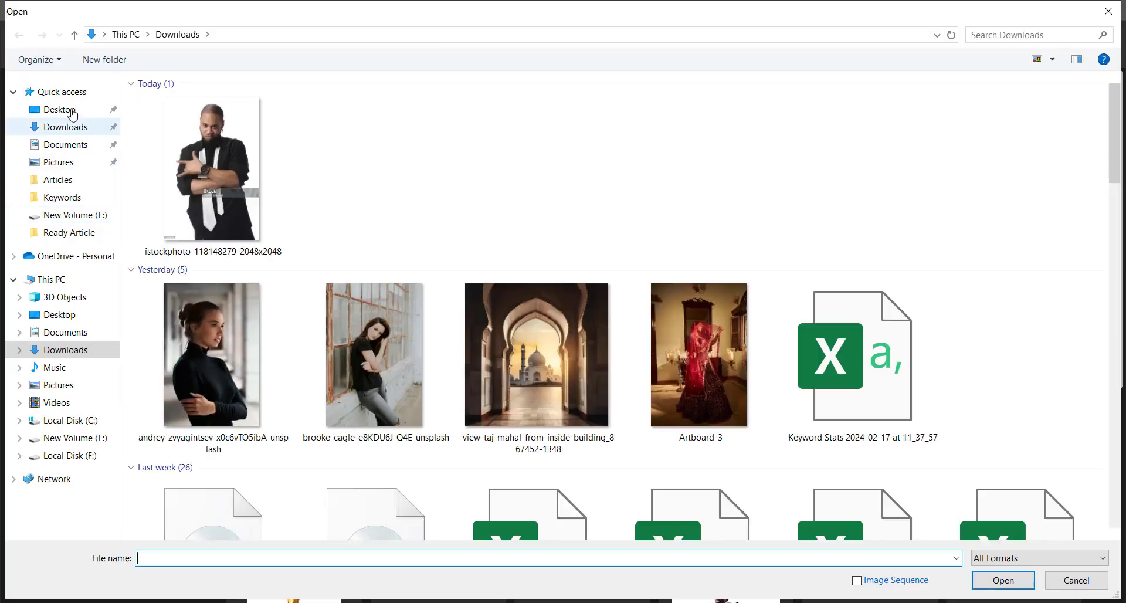
pyautogui.click(65, 109)
pyautogui.doubleClick(265, 136)
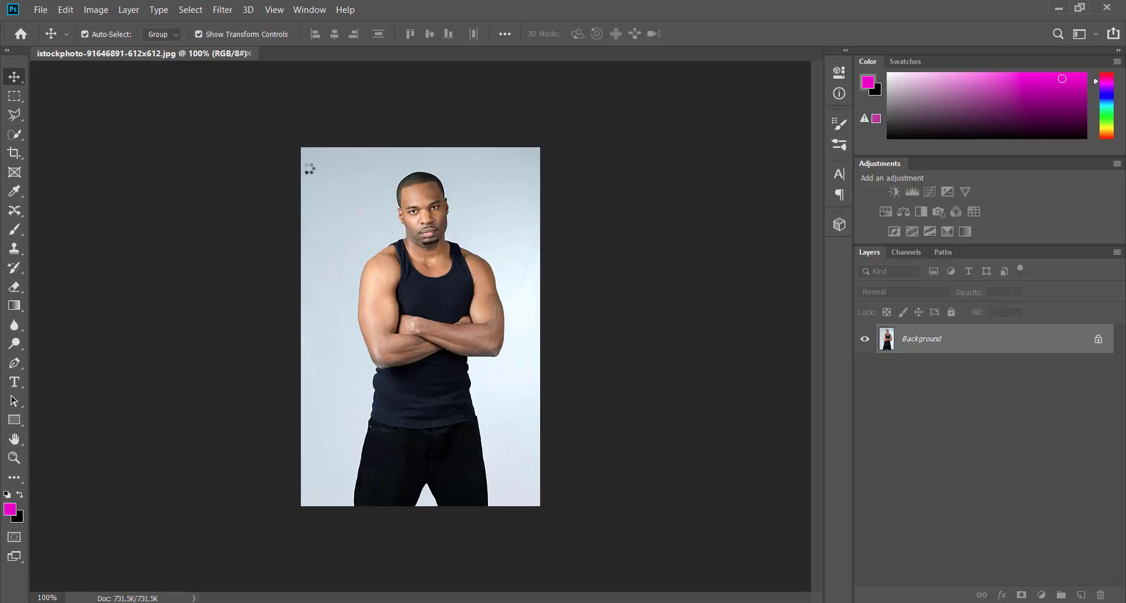
# Mask out the pale backdrop with Select Subject and a layer mask, then start a new document.
pyautogui.click(191, 9)
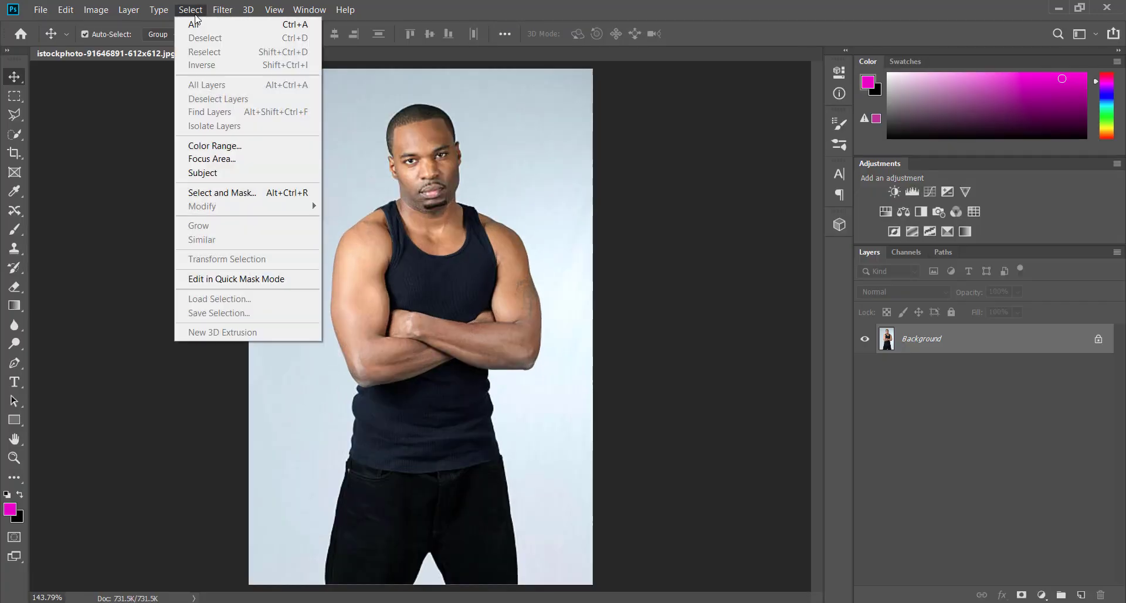
pyautogui.click(236, 170)
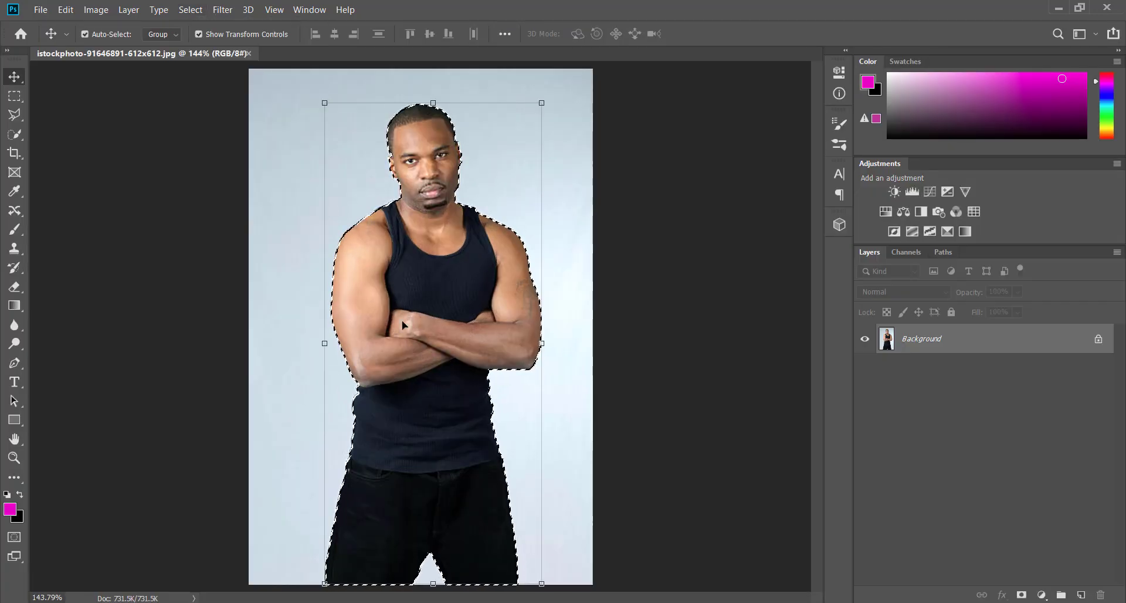
pyautogui.click(1022, 595)
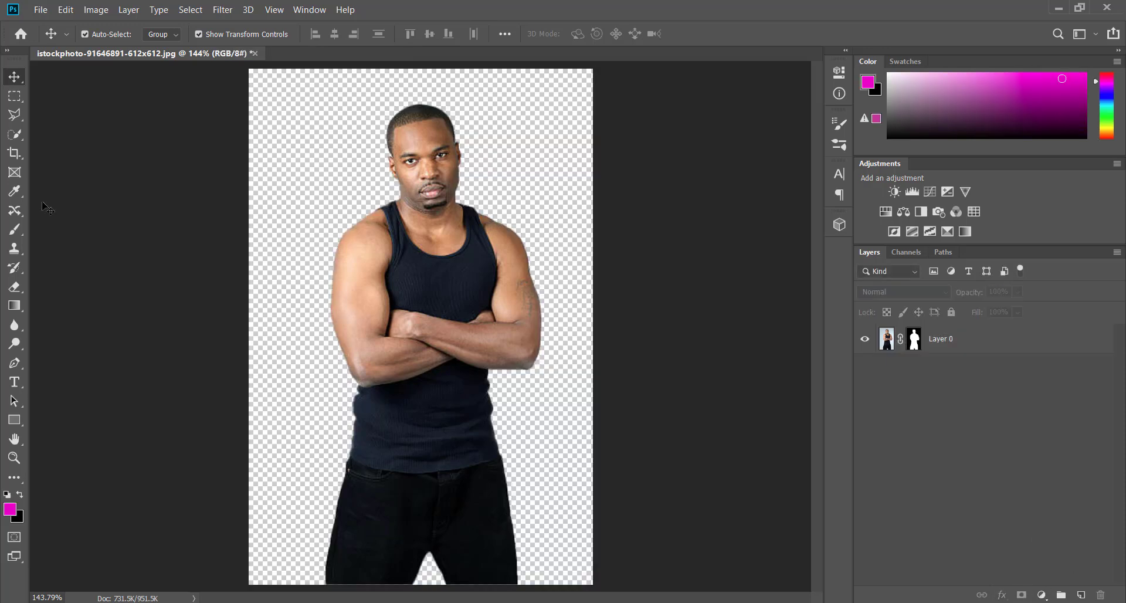
pyautogui.click(40, 10)
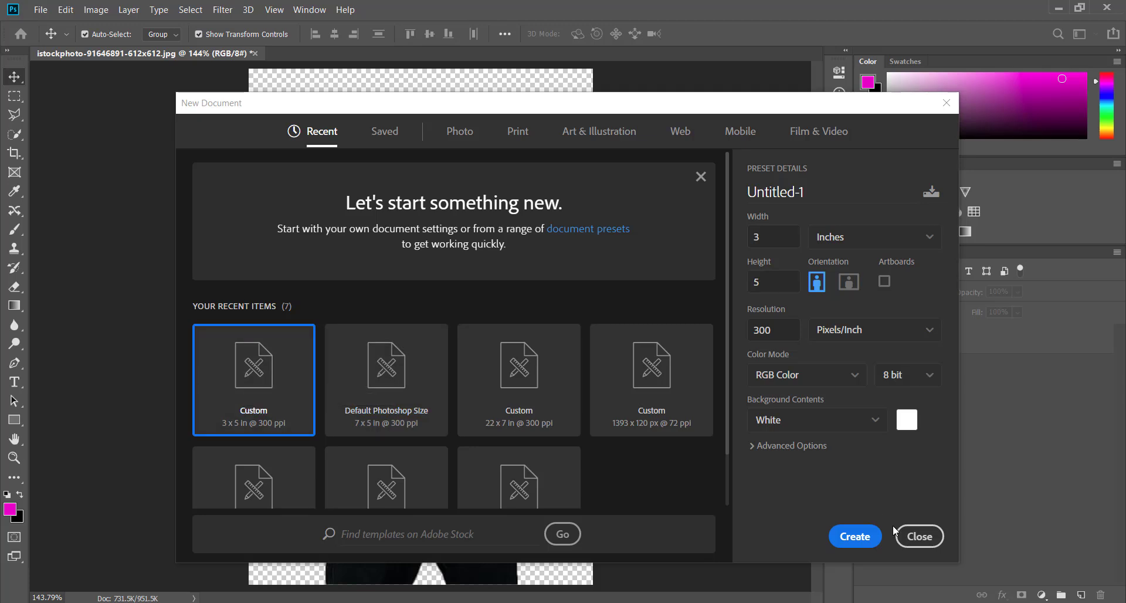
# Create the 3×5 in document and place the cut-out man in it, enlarged to fill it and moved lower.
pyautogui.click(855, 536)
pyautogui.hotkey('ctrl', 'Tab')
pyautogui.moveTo(265, 75); pyautogui.dragTo(424, 266)
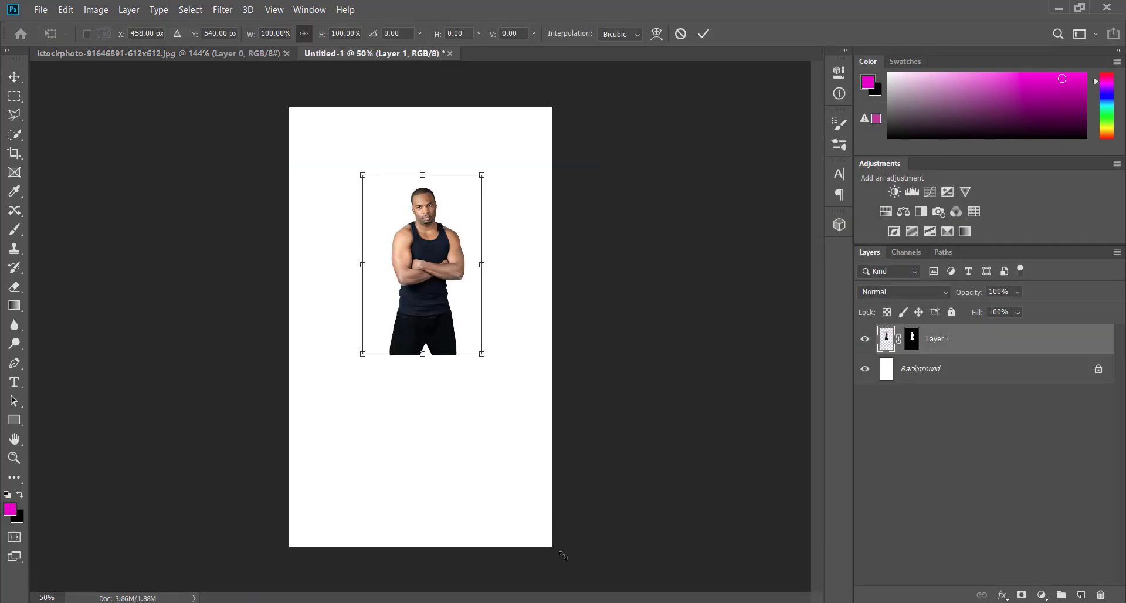
pyautogui.moveTo(480, 352); pyautogui.dragTo(604, 535)
pyautogui.moveTo(481, 376); pyautogui.dragTo(416, 385)
pyautogui.moveTo(420, 186); pyautogui.dragTo(420, 105)
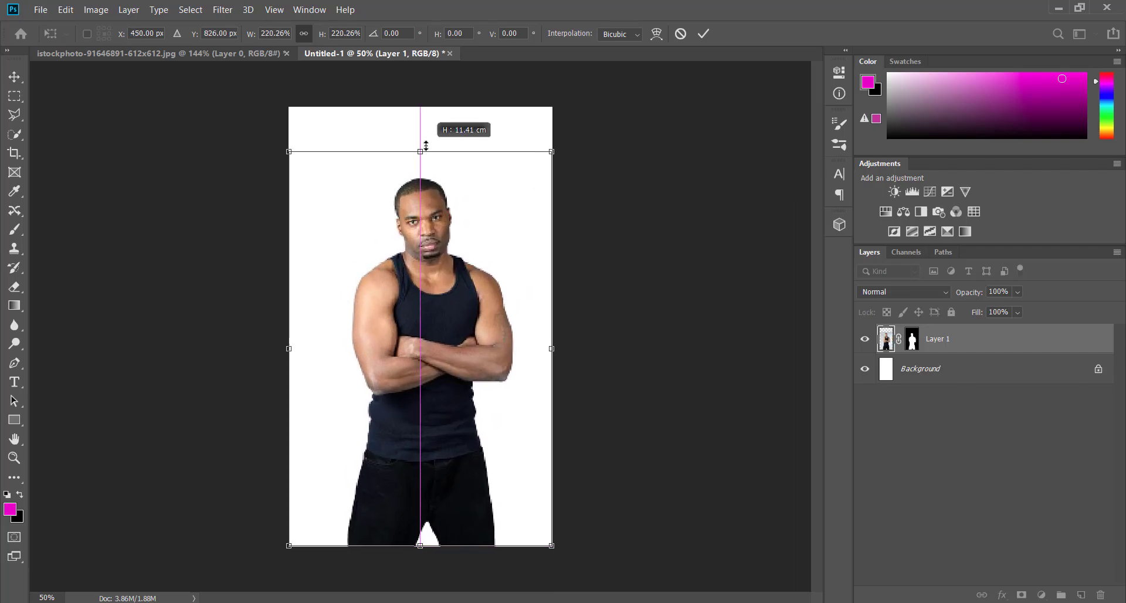
pyautogui.press('Return')
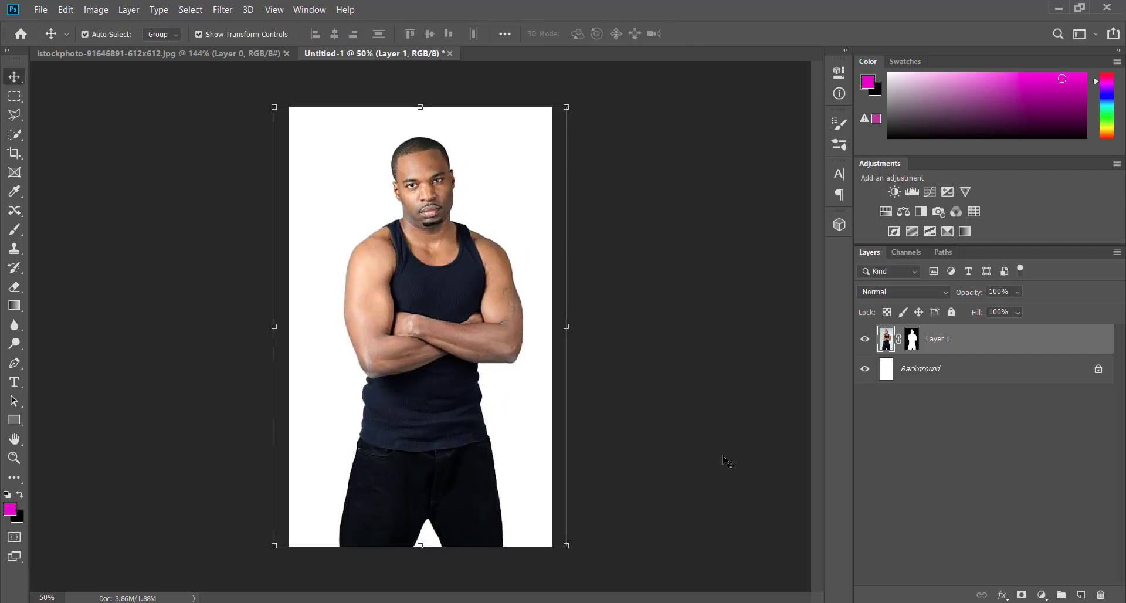
pyautogui.moveTo(429, 203); pyautogui.dragTo(436, 305)
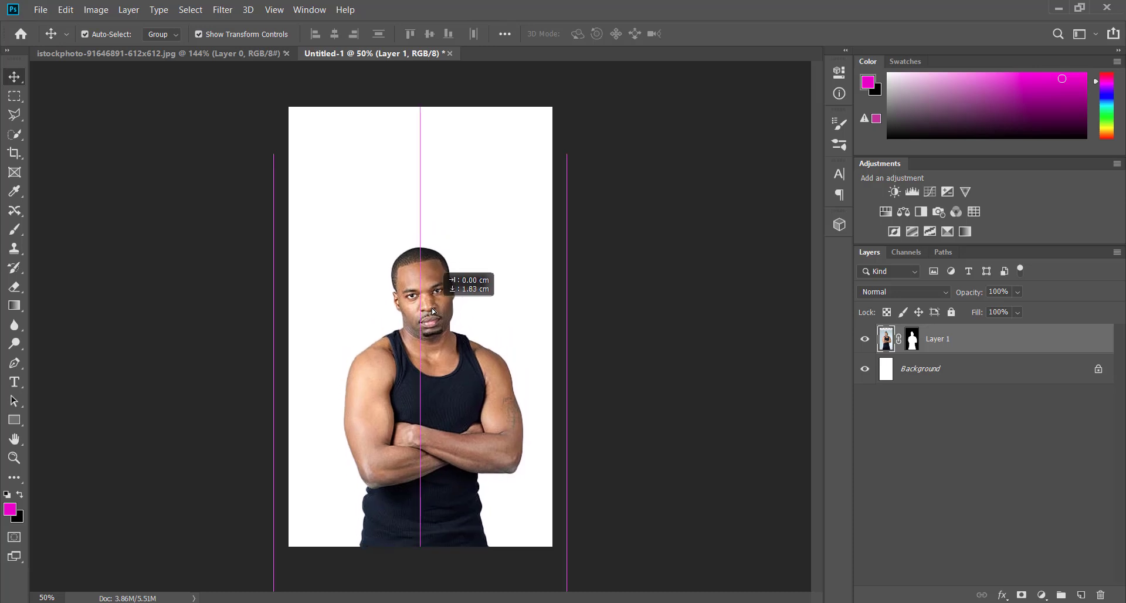
# Crop the top edge off the canvas.
pyautogui.press('c')
pyautogui.moveTo(431, 105); pyautogui.dragTo(431, 147)
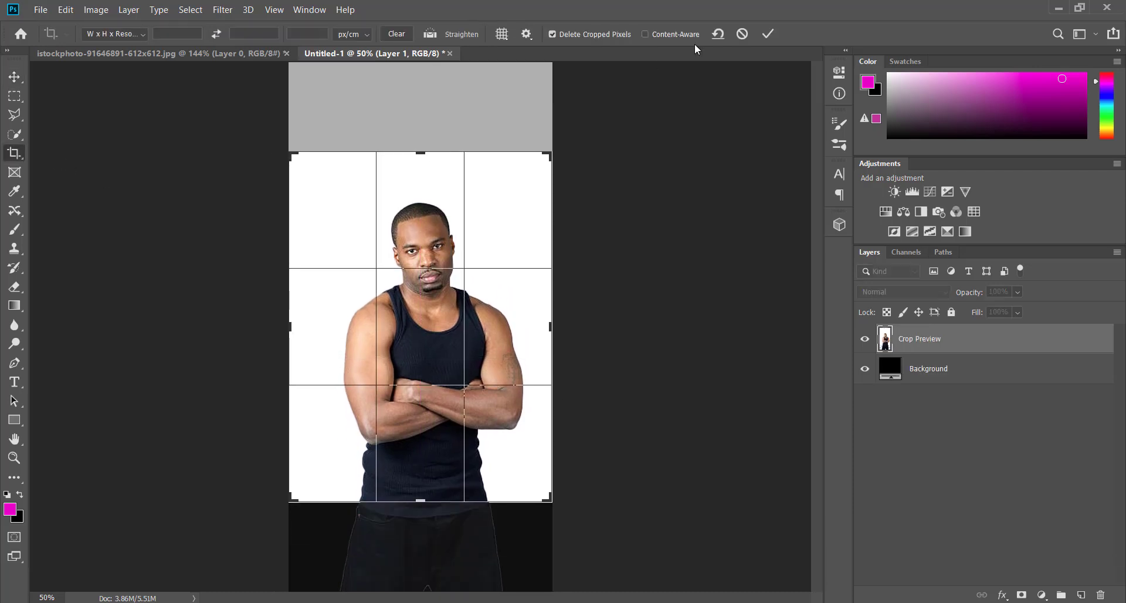
pyautogui.click(767, 33)
pyautogui.click(14, 76)
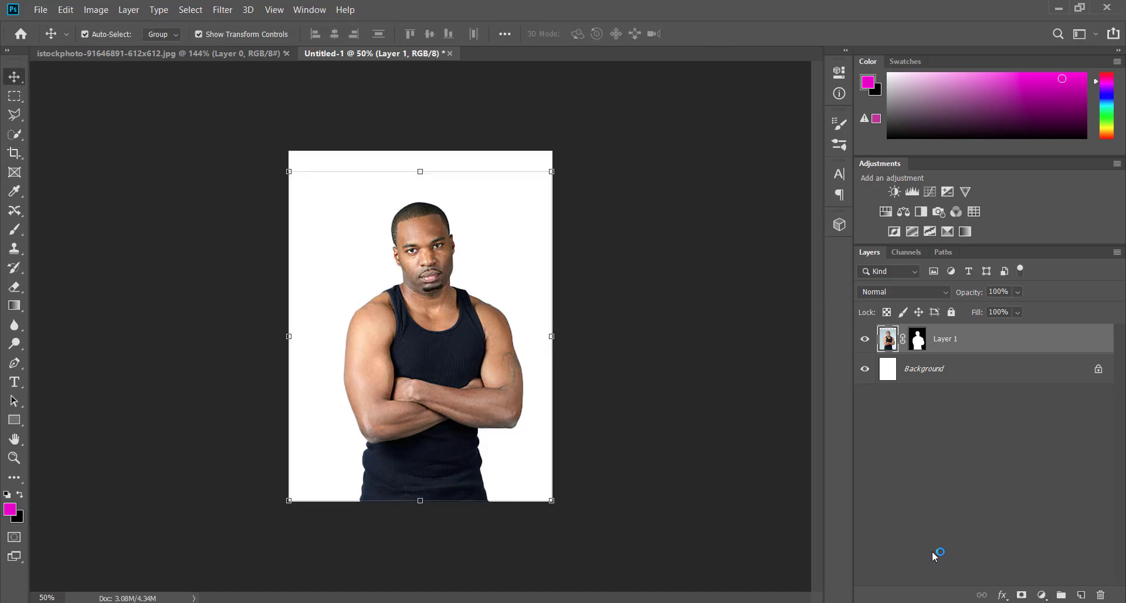
# Add a black (000000) Solid Color fill layer above the Background.
pyautogui.click(1018, 369)
pyautogui.click(1042, 595)
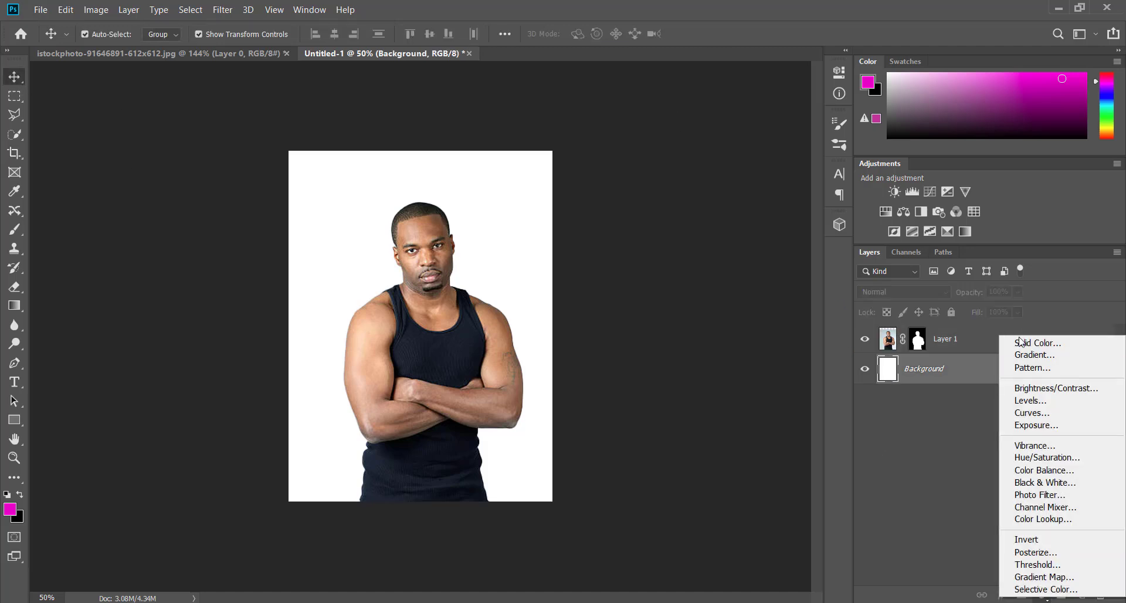
pyautogui.click(1026, 344)
pyautogui.write('000000')
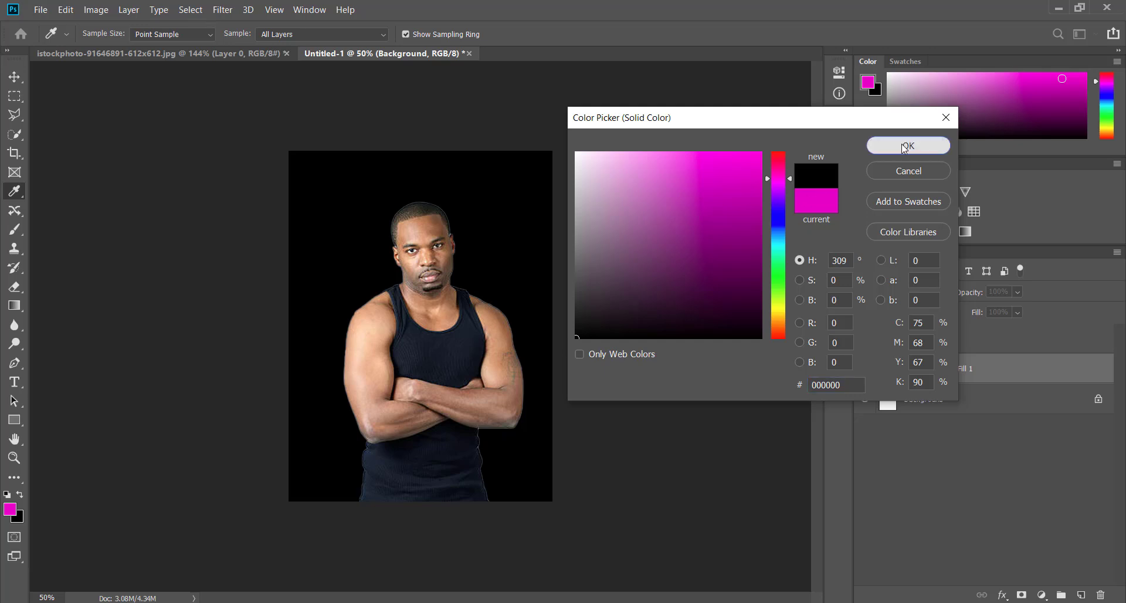
pyautogui.click(908, 144)
# Convert the man's Layer 1 to a smart object.
pyautogui.click(962, 338)
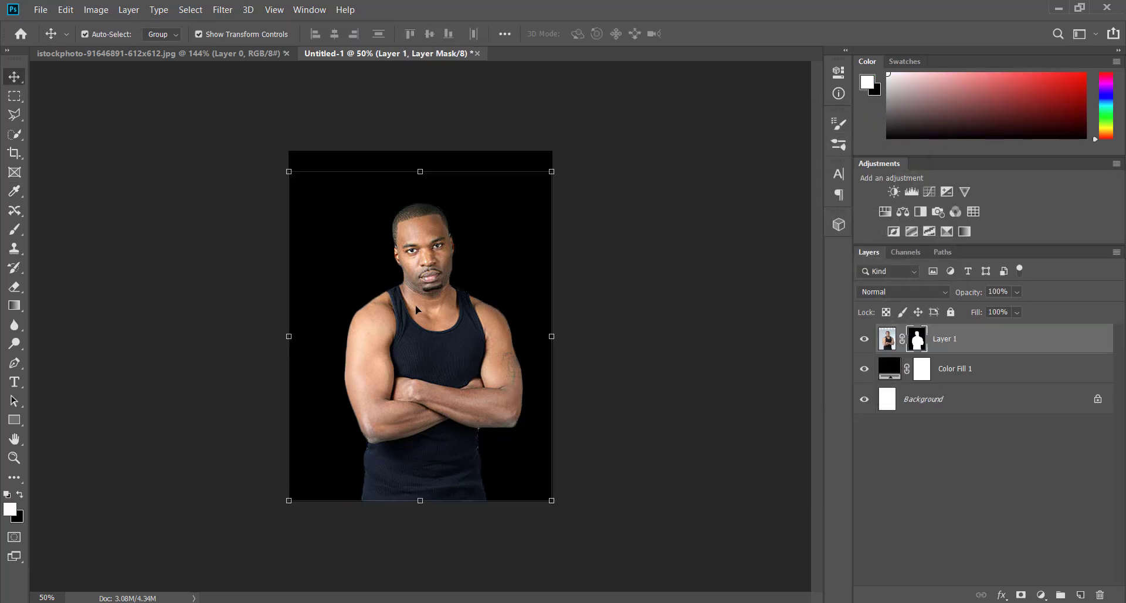
pyautogui.rightClick(935, 338)
pyautogui.click(781, 189)
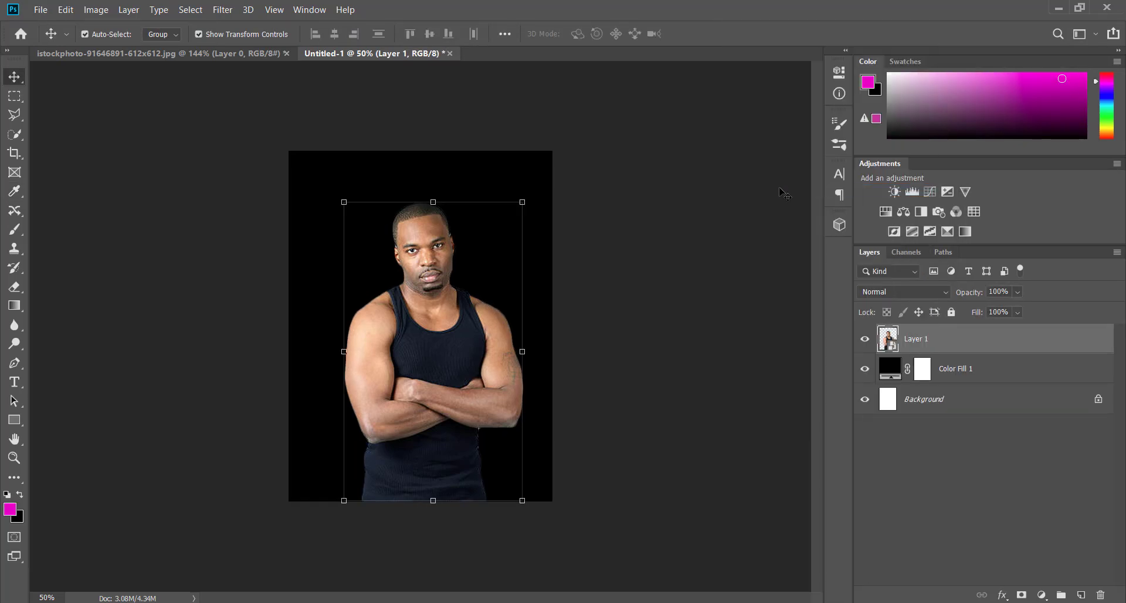
pyautogui.click(223, 9)
# Apply Camera Raw with Contrast +18, Clarity +24 and Saturation dragged far left.
pyautogui.click(306, 105)
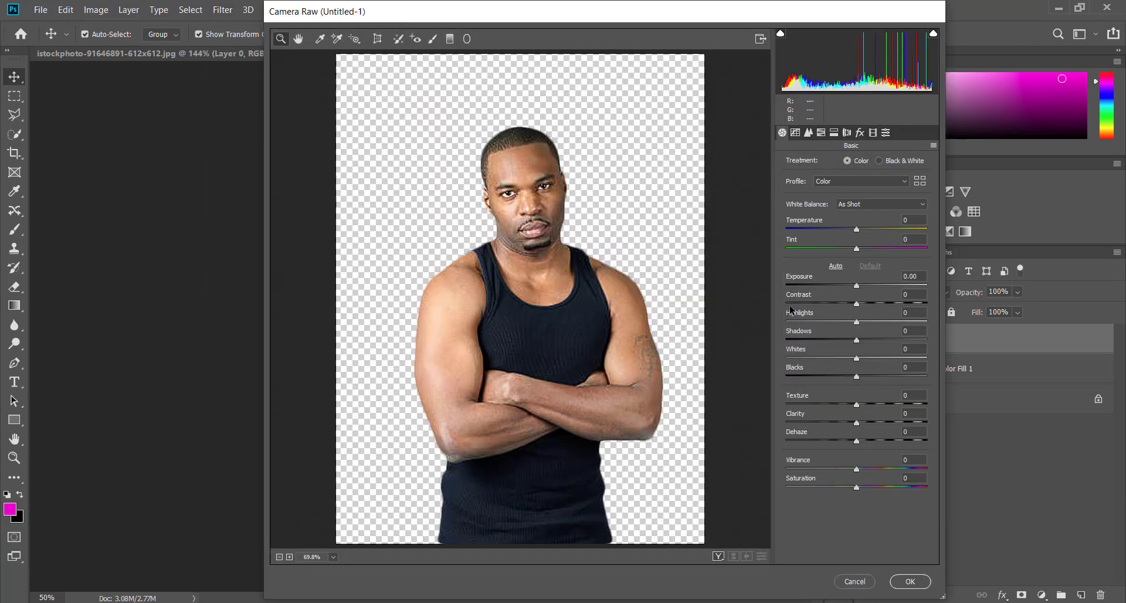
pyautogui.moveTo(856, 303); pyautogui.dragTo(870, 303)
pyautogui.moveTo(856, 440); pyautogui.dragTo(874, 423)
pyautogui.doubleClick(859, 440)
pyautogui.moveTo(857, 488); pyautogui.dragTo(786, 494)
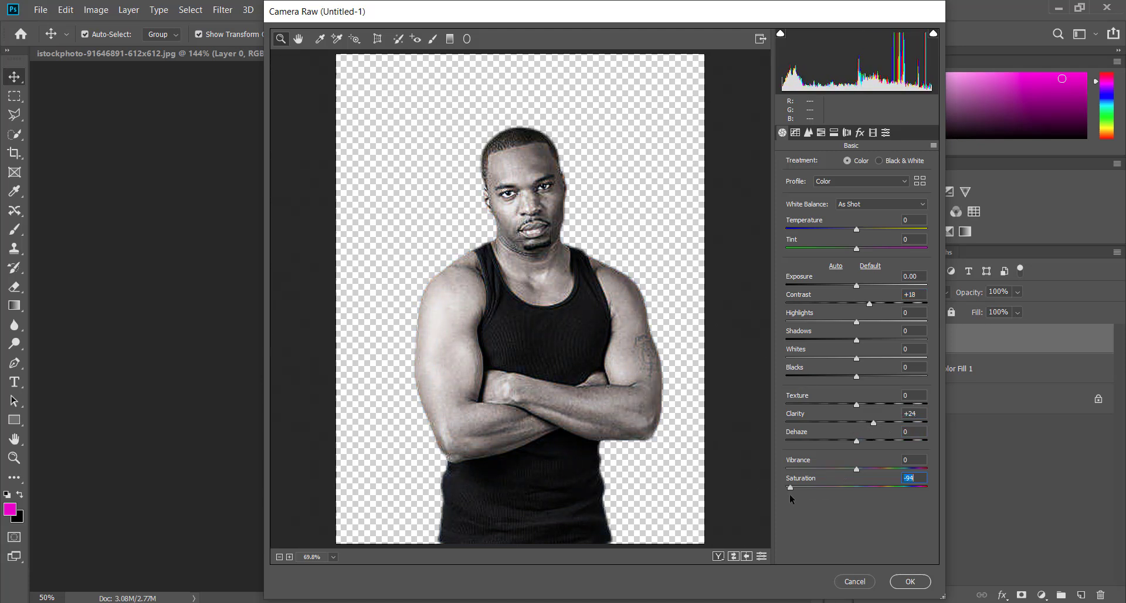
pyautogui.press('Return')
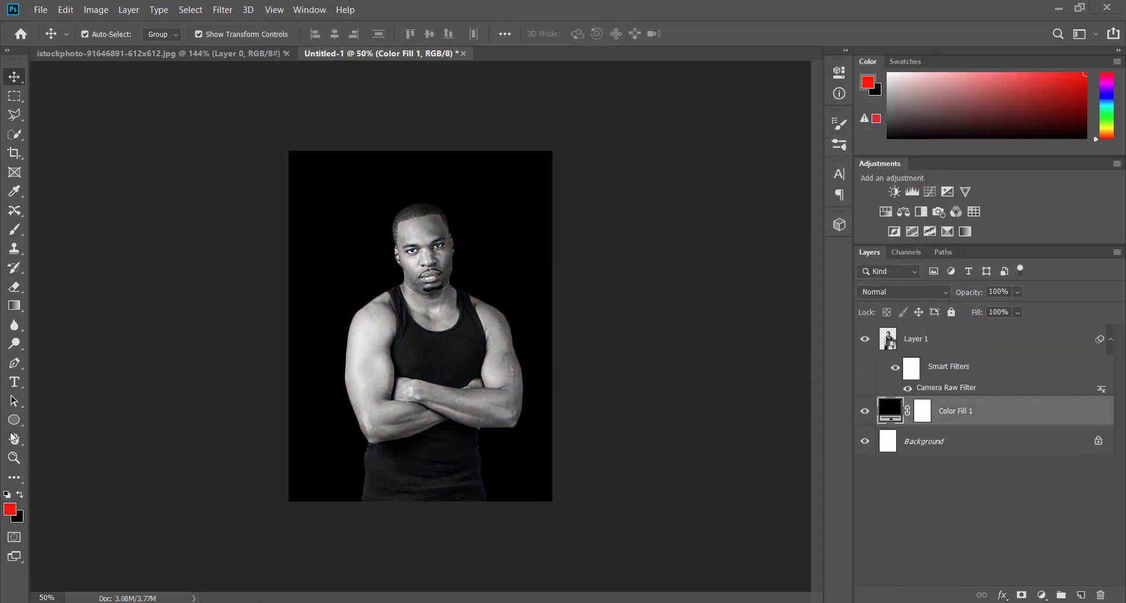
# Draw a circle around the man's head with no fill.
pyautogui.press('u')
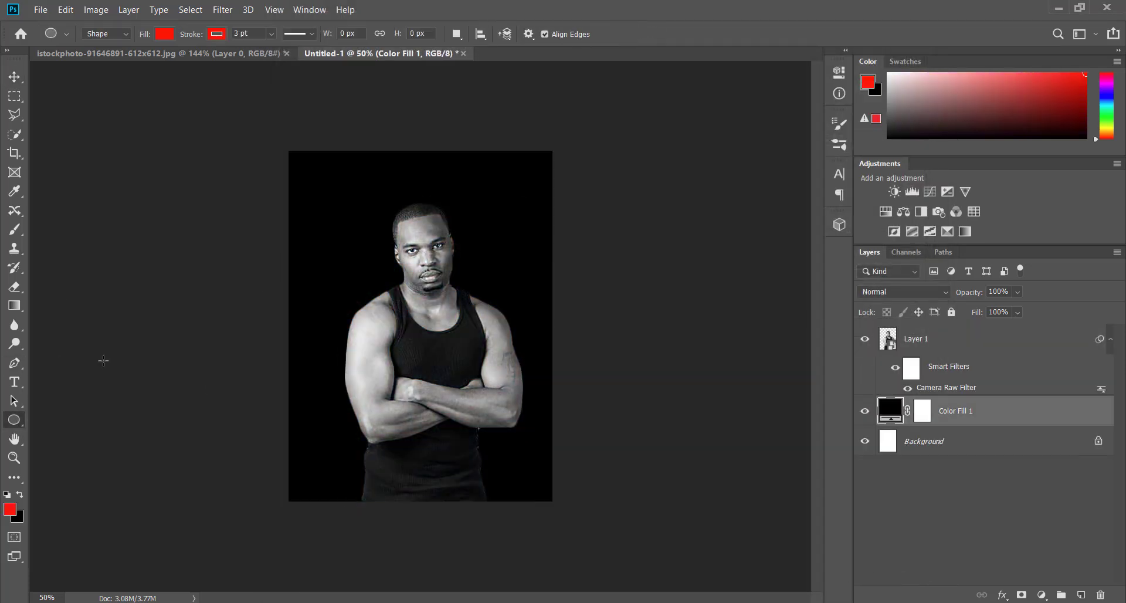
pyautogui.moveTo(323, 188); pyautogui.dragTo(498, 363)
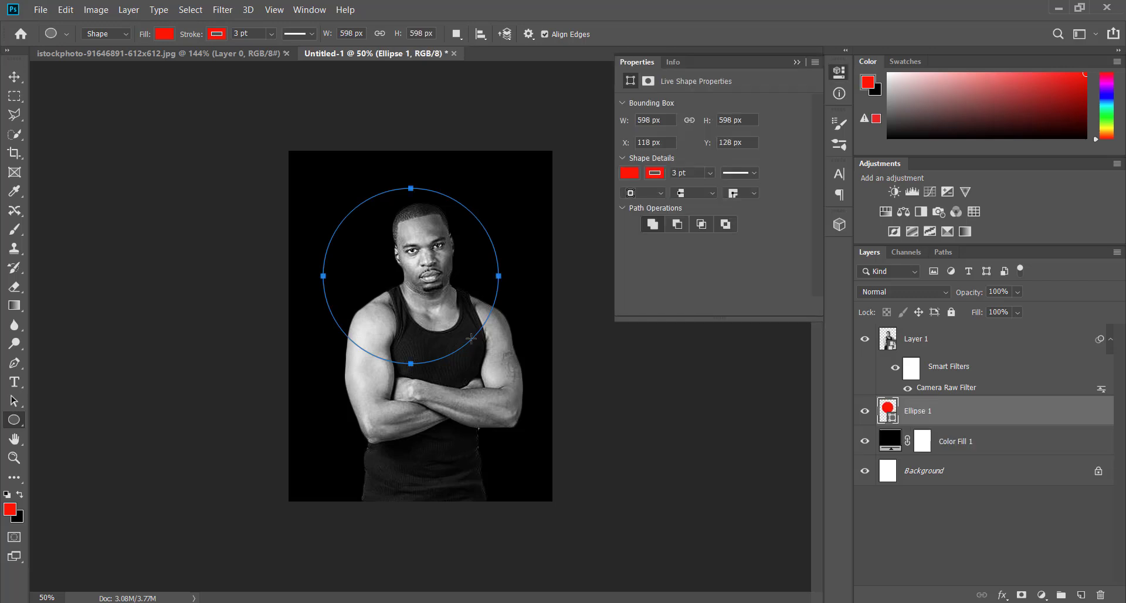
pyautogui.click(159, 35)
pyautogui.click(101, 62)
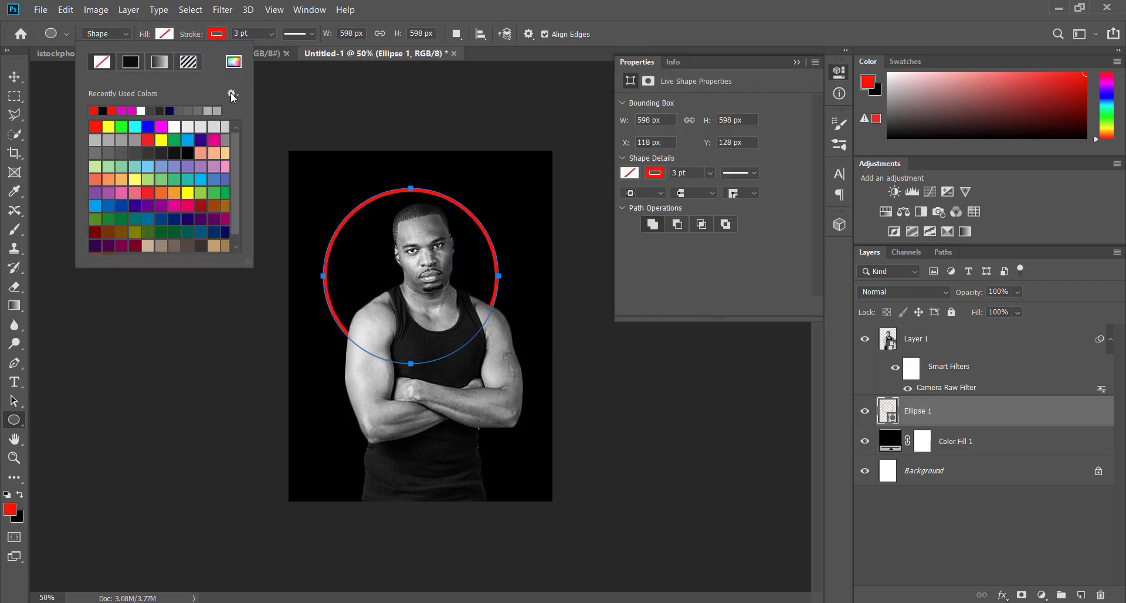
# Give the ring a 6.36 pt red outline and move it up-right behind the head.
pyautogui.click(217, 35)
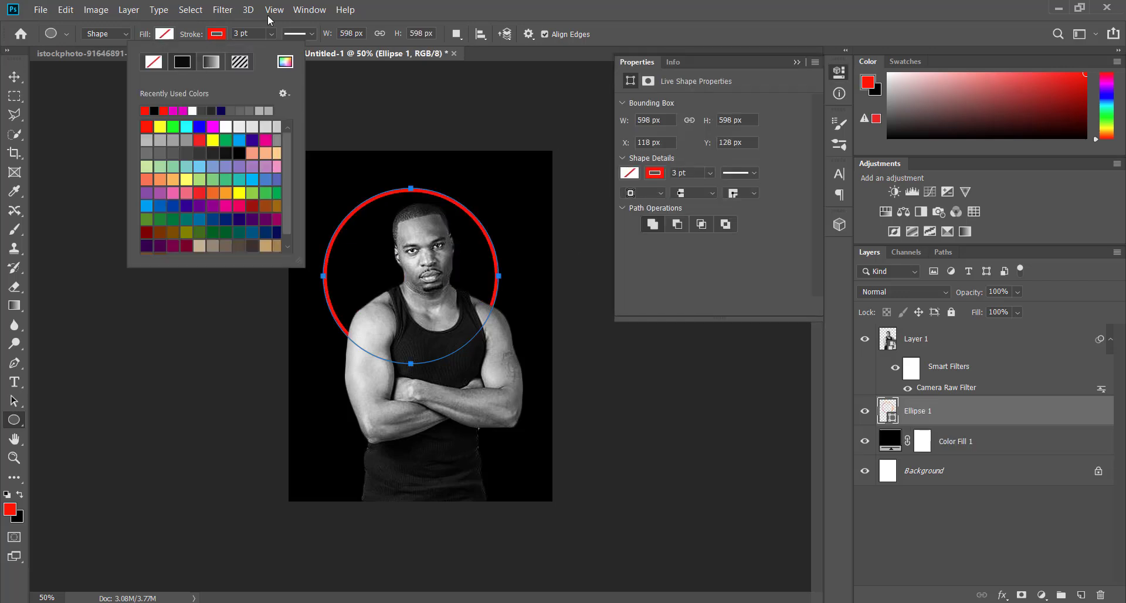
pyautogui.click(272, 35)
pyautogui.moveTo(280, 50); pyautogui.dragTo(281, 57)
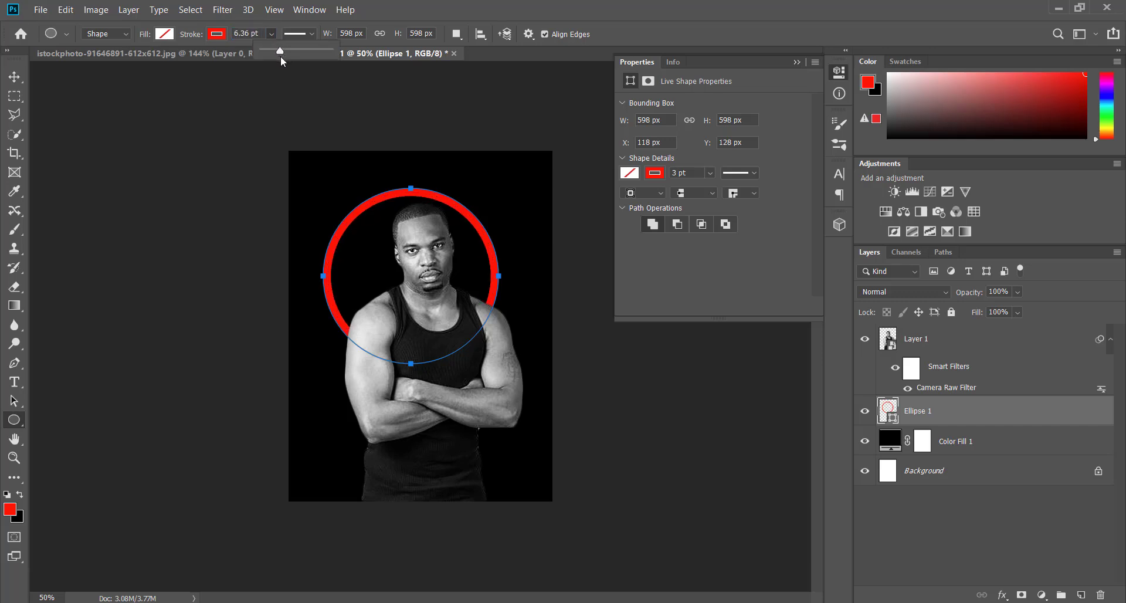
pyautogui.click(798, 61)
pyautogui.press('v')
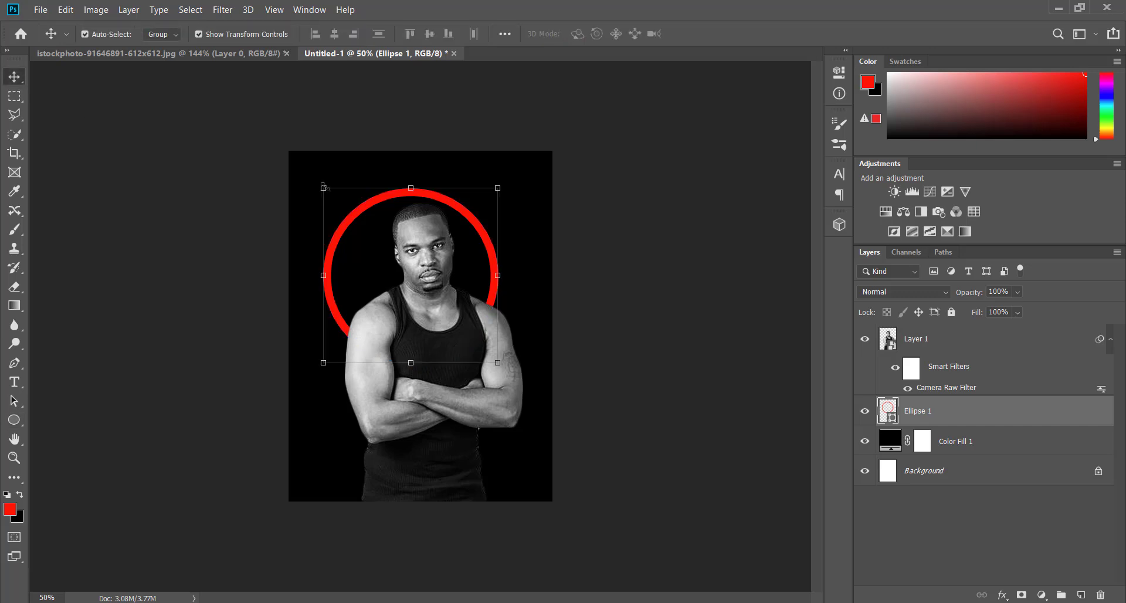
pyautogui.moveTo(426, 220); pyautogui.dragTo(436, 209)
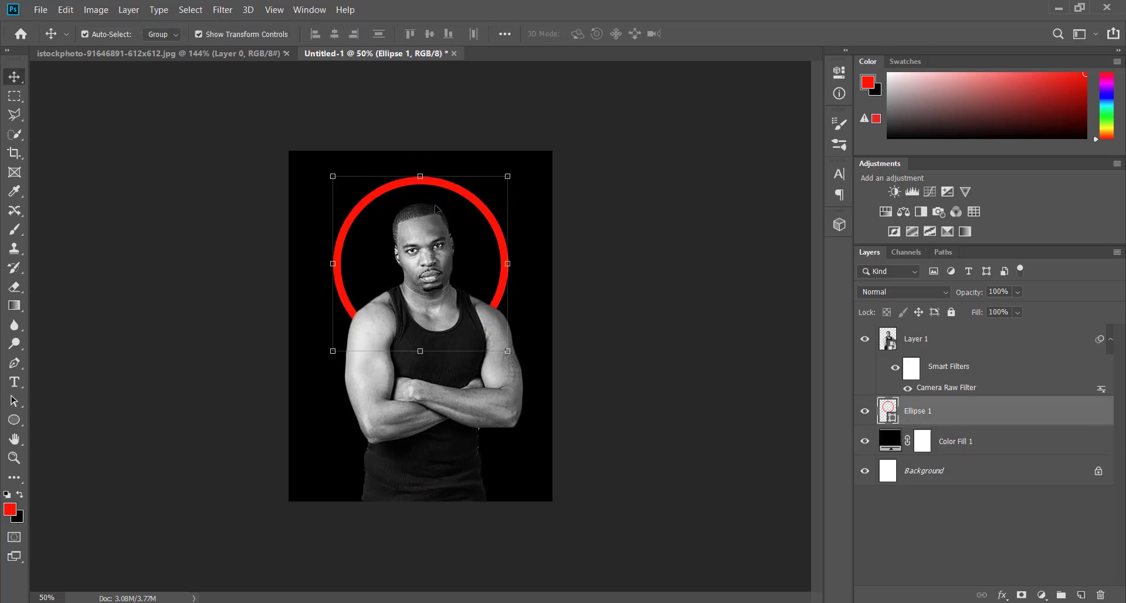
# Add a red (ff0000) Outer Glow to the ring at 47% opacity and size 59.
pyautogui.doubleClick(898, 422)
pyautogui.click(916, 178)
pyautogui.press('h')
pyautogui.doubleClick(902, 424)
pyautogui.click(587, 343)
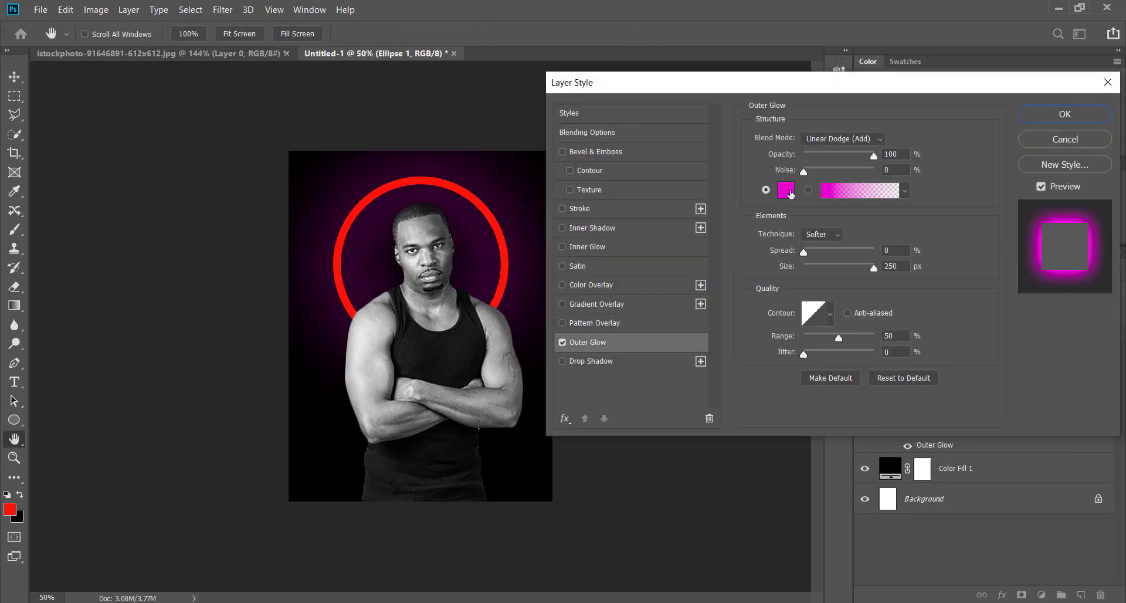
pyautogui.click(786, 189)
pyautogui.write('ff0000')
pyautogui.press('Return')
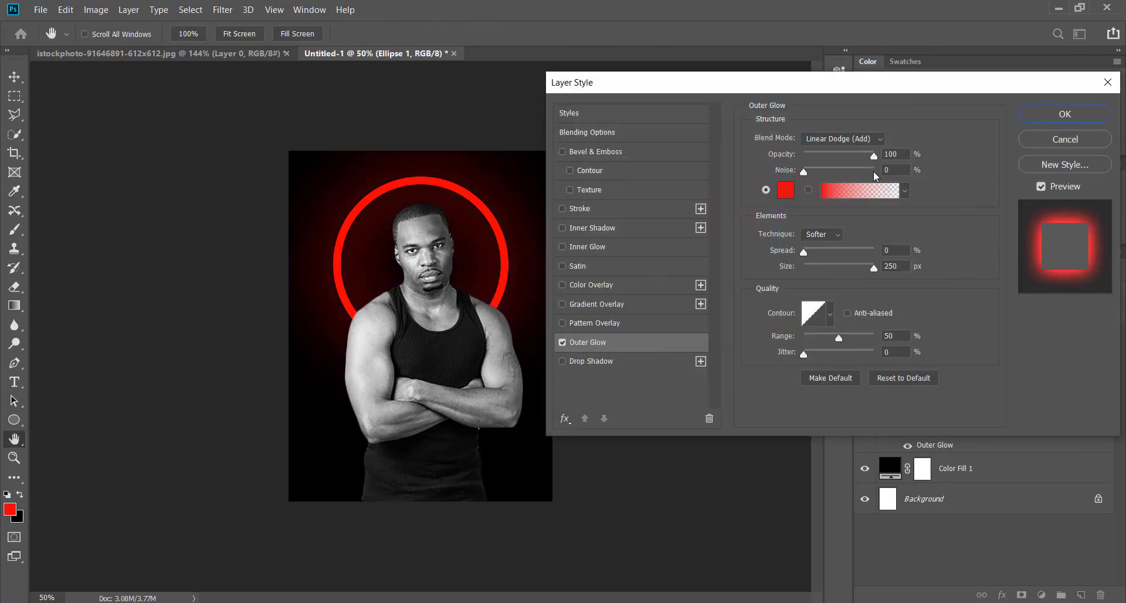
pyautogui.moveTo(874, 155); pyautogui.dragTo(846, 155)
pyautogui.moveTo(874, 268); pyautogui.dragTo(824, 277)
pyautogui.moveTo(846, 157); pyautogui.dragTo(838, 166)
pyautogui.moveTo(822, 271); pyautogui.dragTo(825, 270)
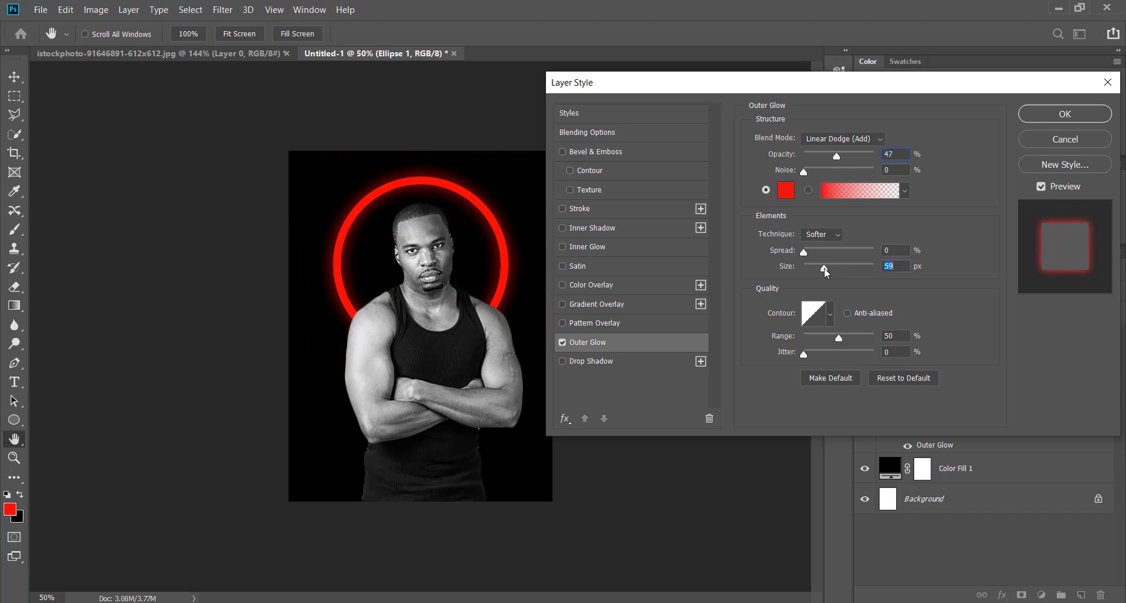
# Add a light pink #f9a2fa Color Overlay to the ring and apply the layer style.
pyautogui.click(621, 286)
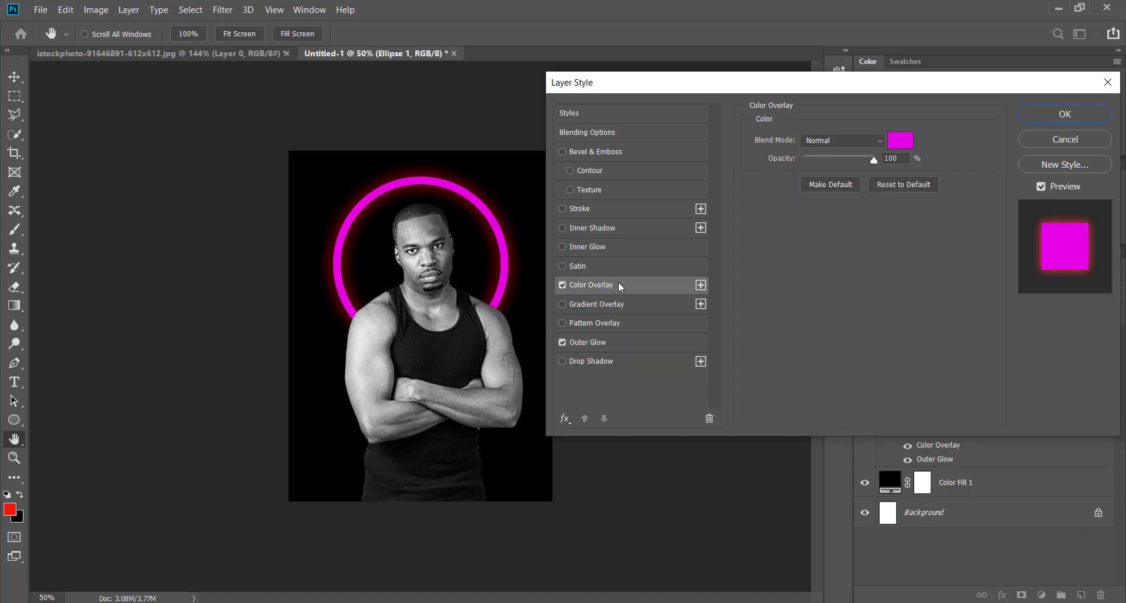
pyautogui.click(900, 140)
pyautogui.click(643, 151)
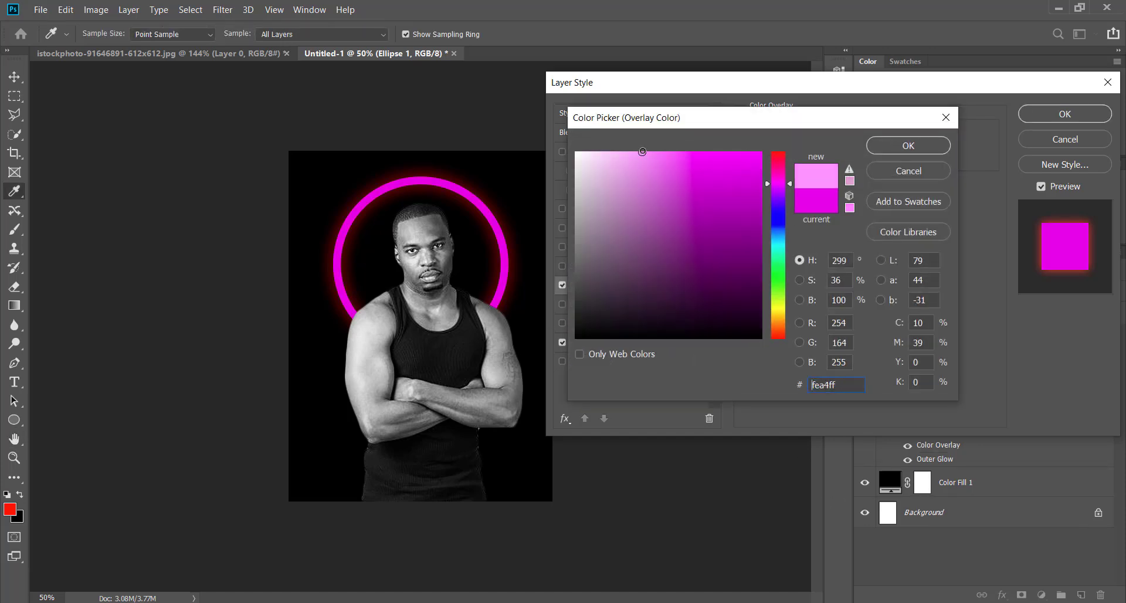
pyautogui.click(642, 155)
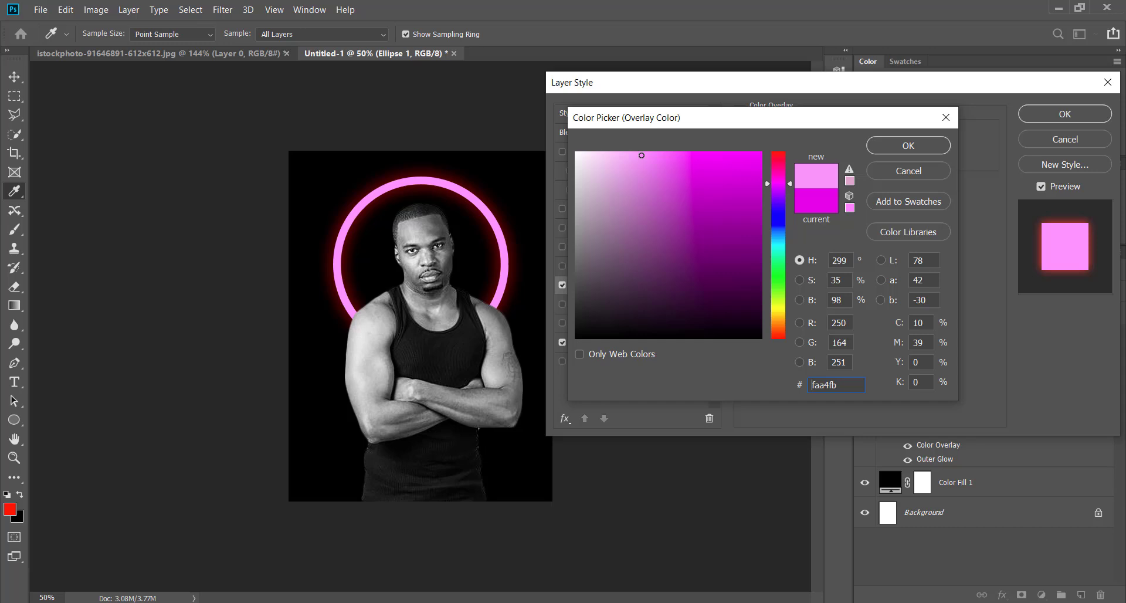
pyautogui.click(908, 145)
pyautogui.click(1065, 114)
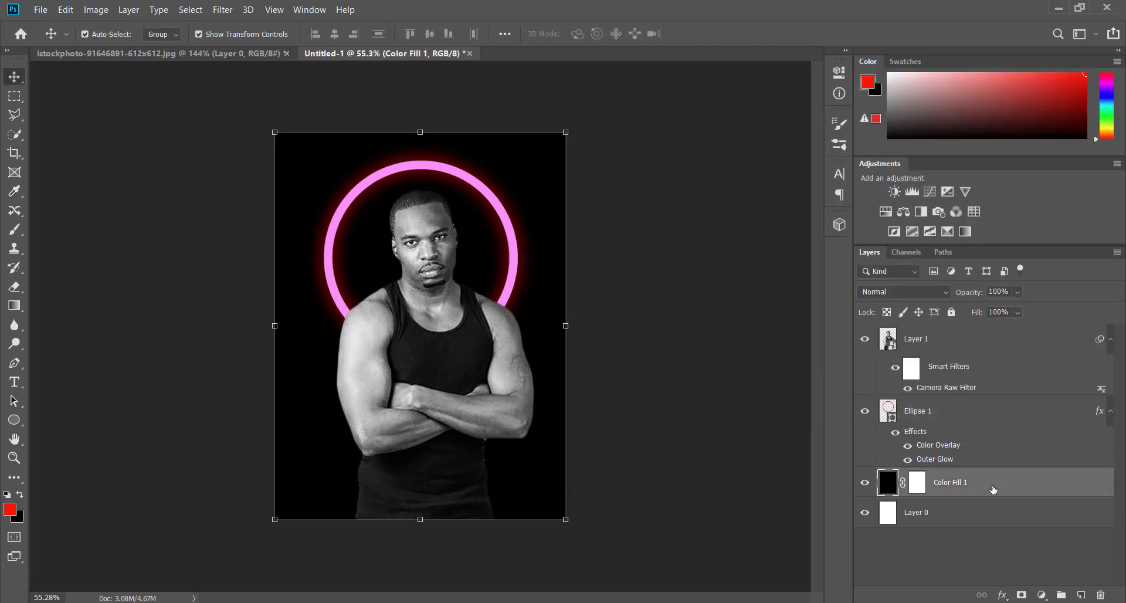
# Create a new layer and paint red glow strokes behind the man, then undo them.
pyautogui.click(1082, 595)
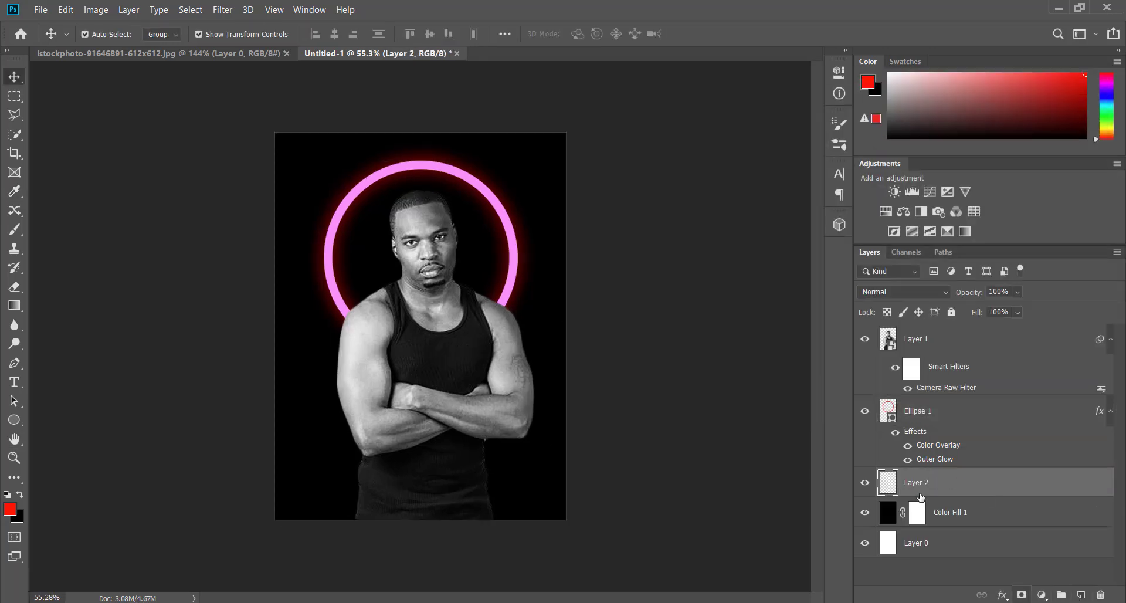
pyautogui.click(14, 230)
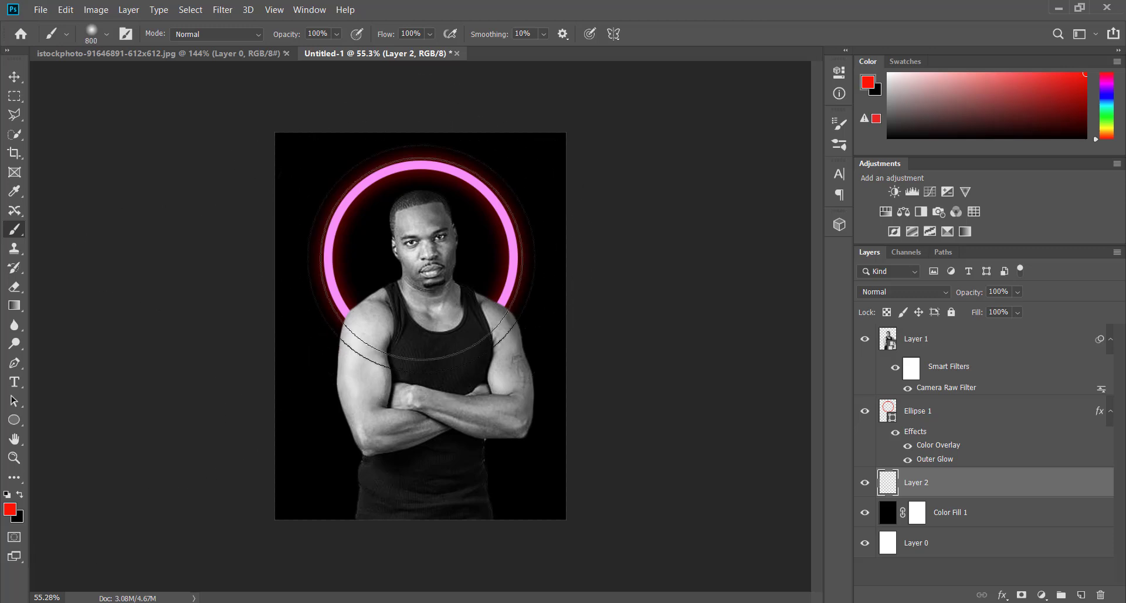
pyautogui.press('[')
pyautogui.click(421, 257)
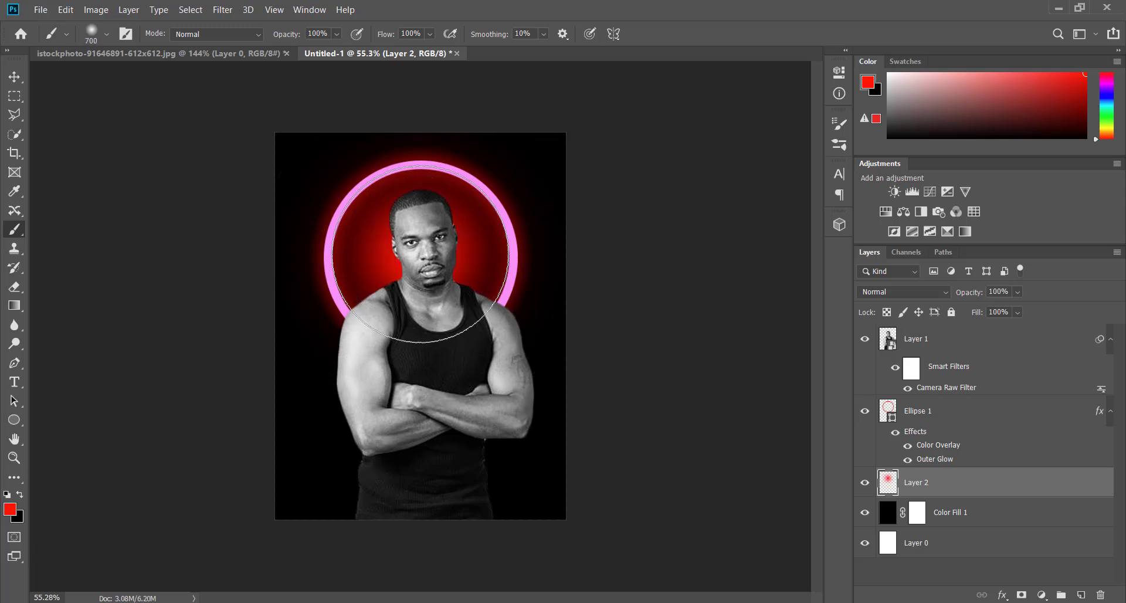
pyautogui.press(']')
pyautogui.press(']')
pyautogui.press(']')
pyautogui.click(419, 267)
pyautogui.press(']')
pyautogui.press(']')
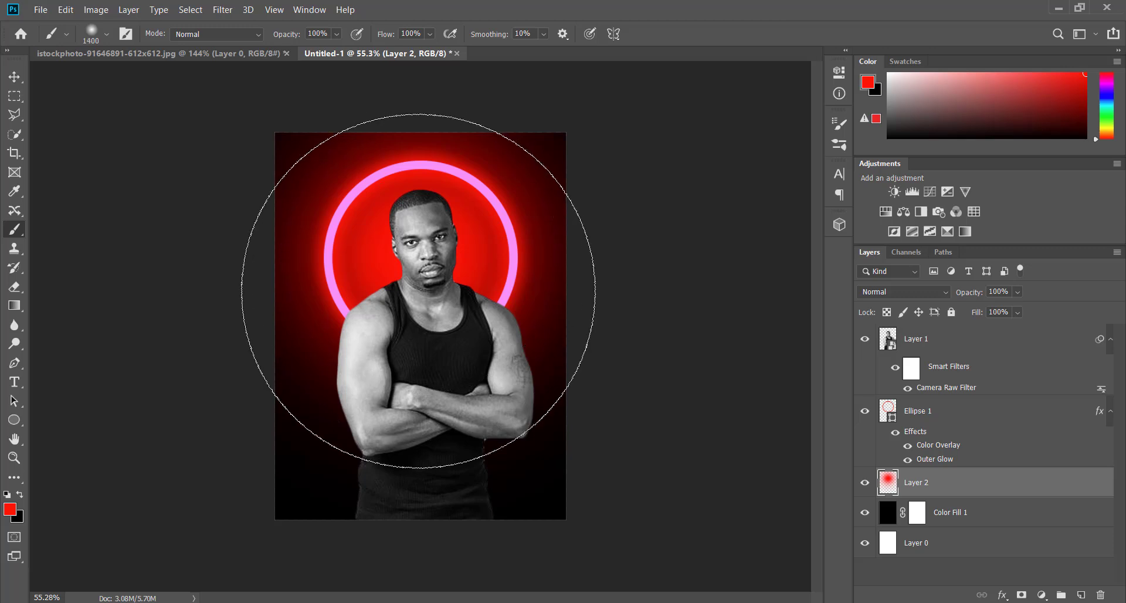
pyautogui.click(419, 291)
pyautogui.press('[')
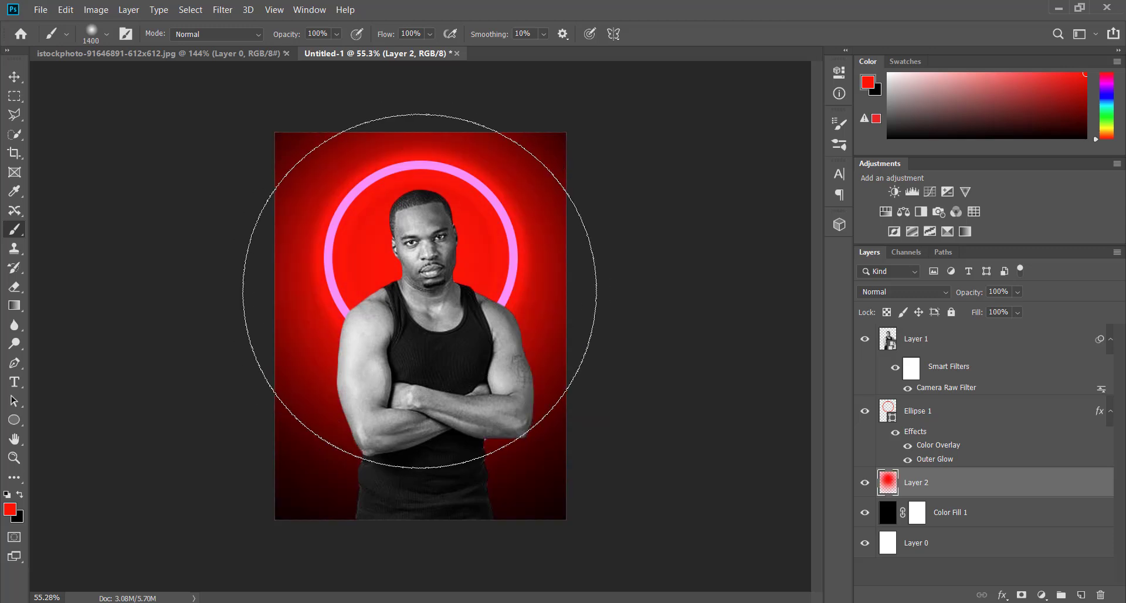
pyautogui.press('[')
pyautogui.press('[')
pyautogui.press('[')
pyautogui.hotkey('ctrl', 'z')
pyautogui.hotkey('ctrl', 'z')
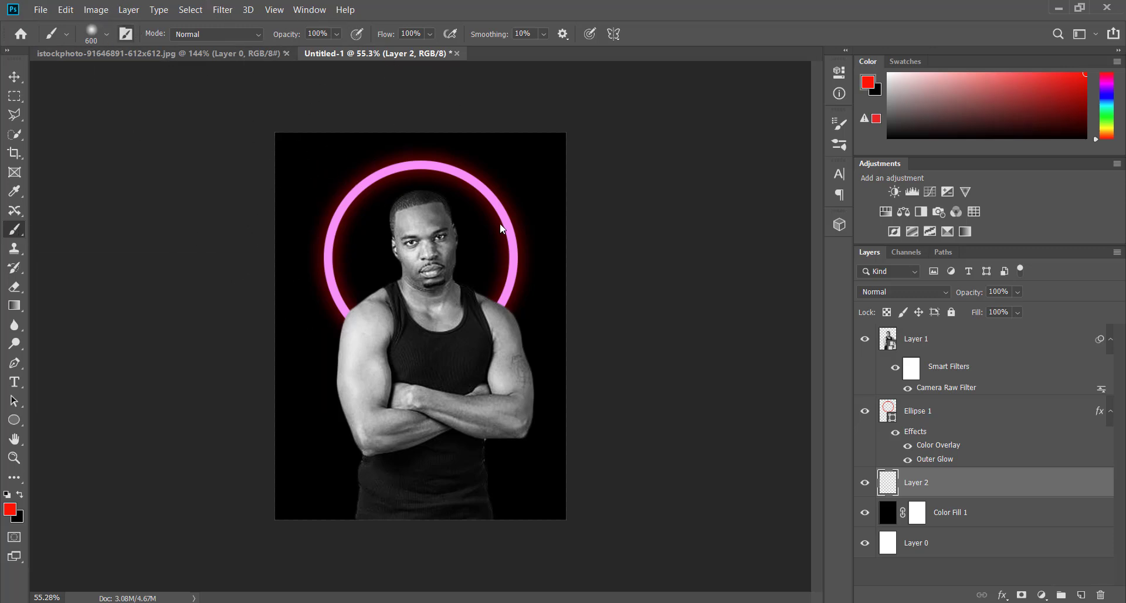
# Paint the background soft red with a soft round brush enlarged to 900 then 1500.
pyautogui.press('F5')
pyautogui.click(677, 138)
pyautogui.click(804, 114)
pyautogui.press(']')
pyautogui.press(']')
pyautogui.press(']')
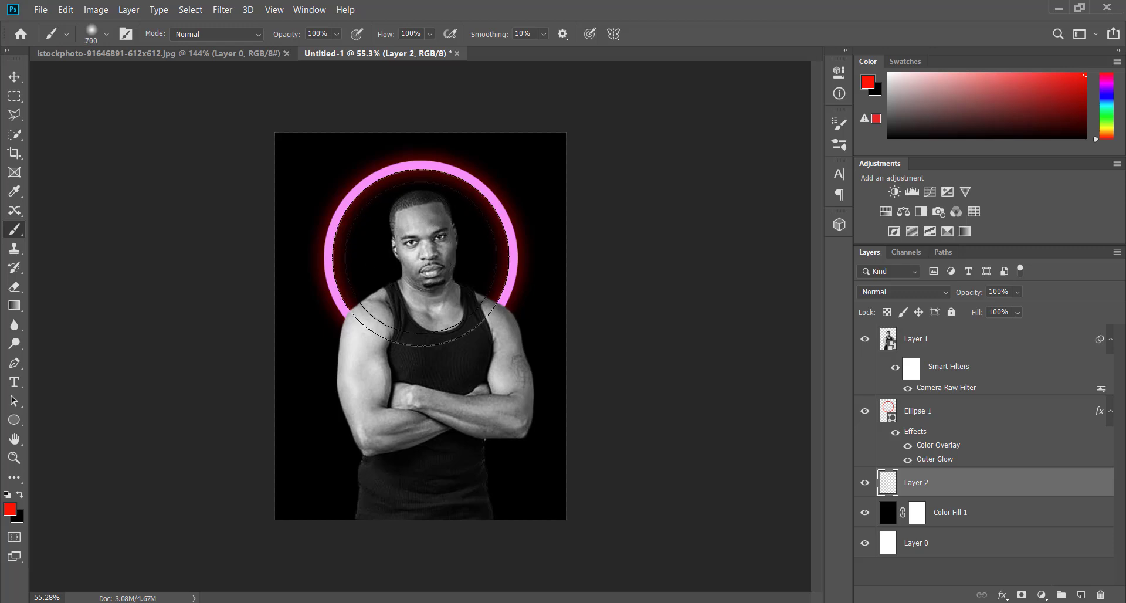
pyautogui.click(420, 258)
pyautogui.press(']')
pyautogui.press(']')
pyautogui.press(']')
pyautogui.click(420, 257)
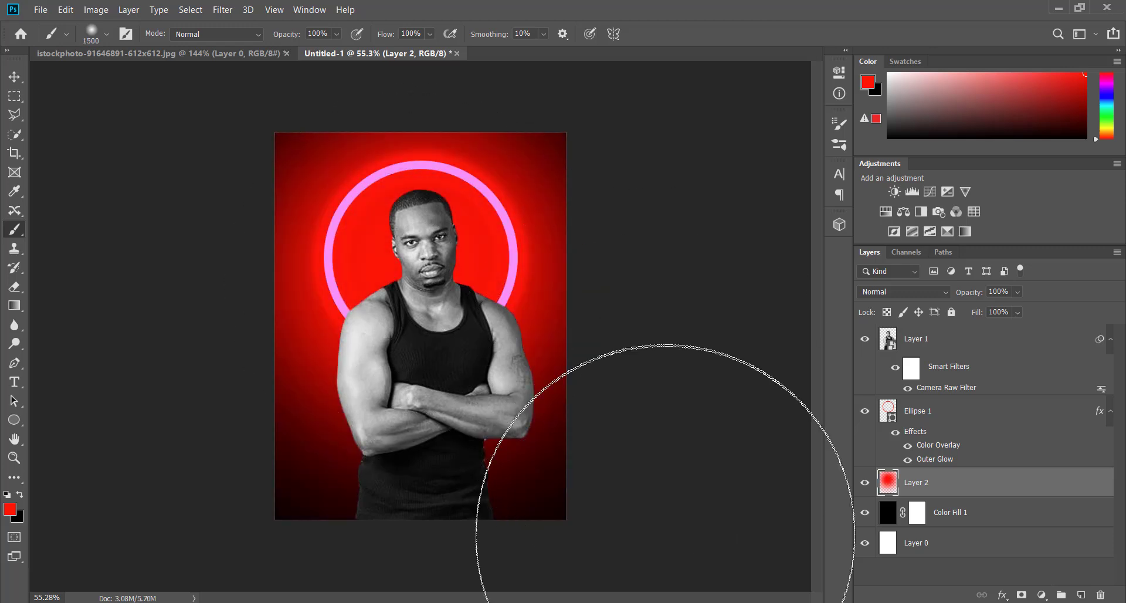
pyautogui.click(975, 343)
pyautogui.click(1042, 595)
# Add a red Solid Color layer in Overlay mode at 63% Fill, clipped to Layer 1.
pyautogui.click(1038, 342)
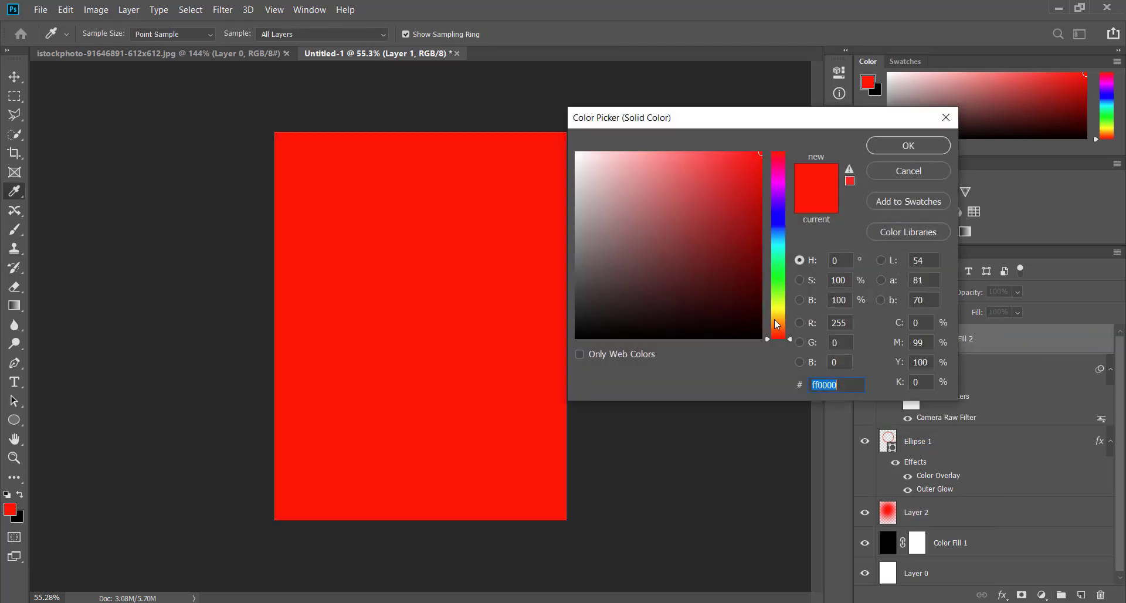
pyautogui.press('Return')
pyautogui.click(950, 295)
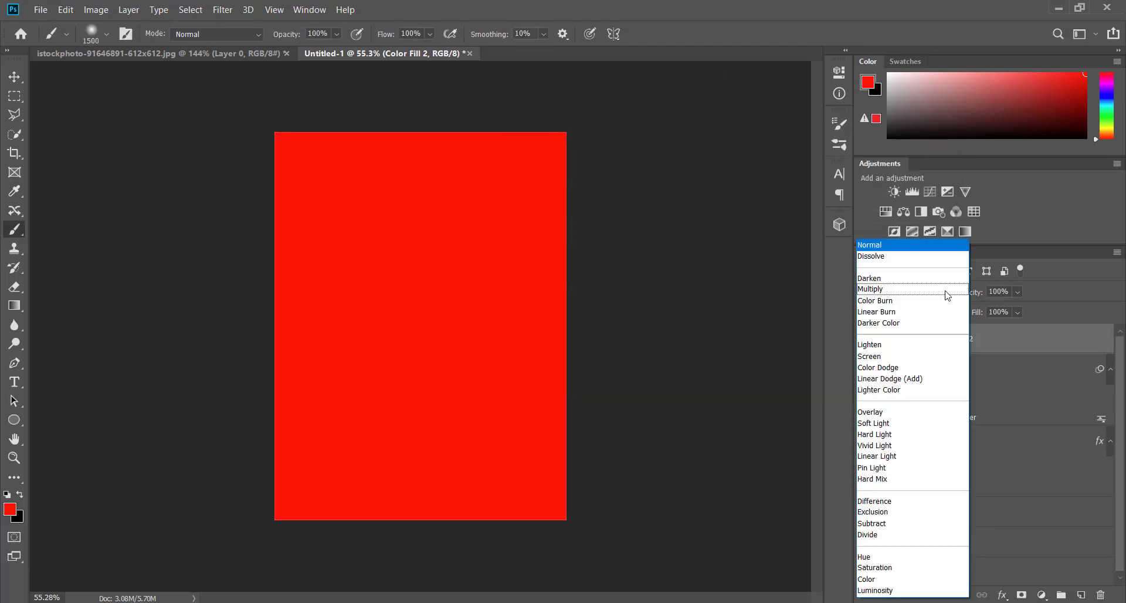
pyautogui.click(892, 414)
pyautogui.moveTo(978, 314)
pyautogui.mouseDown()
pyautogui.moveTo(946, 317)
pyautogui.moveTo(969, 302)
pyautogui.mouseUp()
pyautogui.click(977, 316)
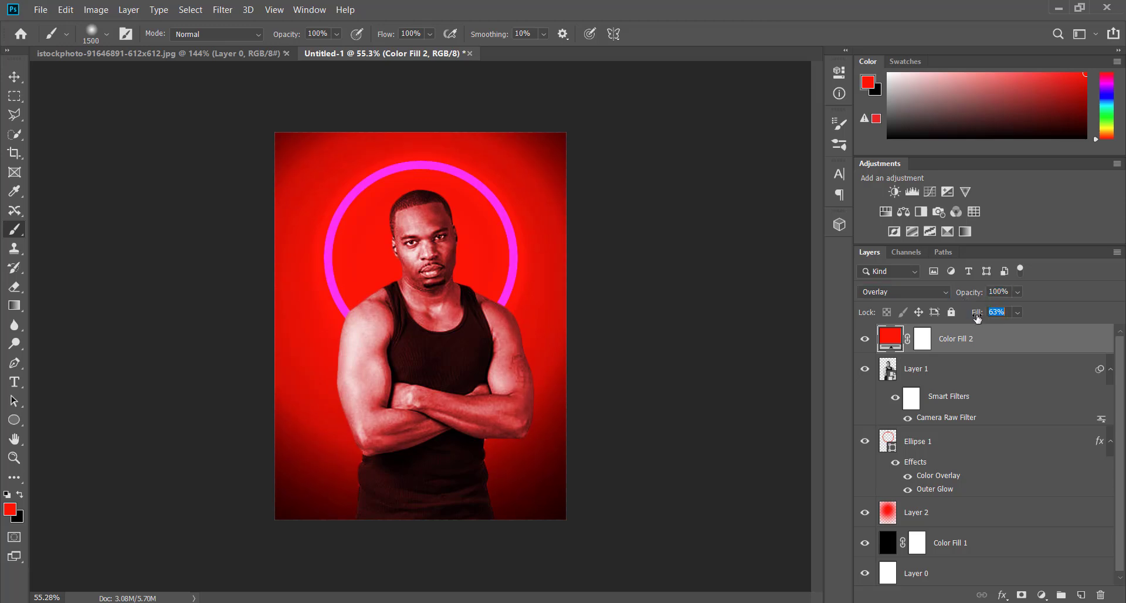
pyautogui.rightClick(991, 357)
pyautogui.click(858, 262)
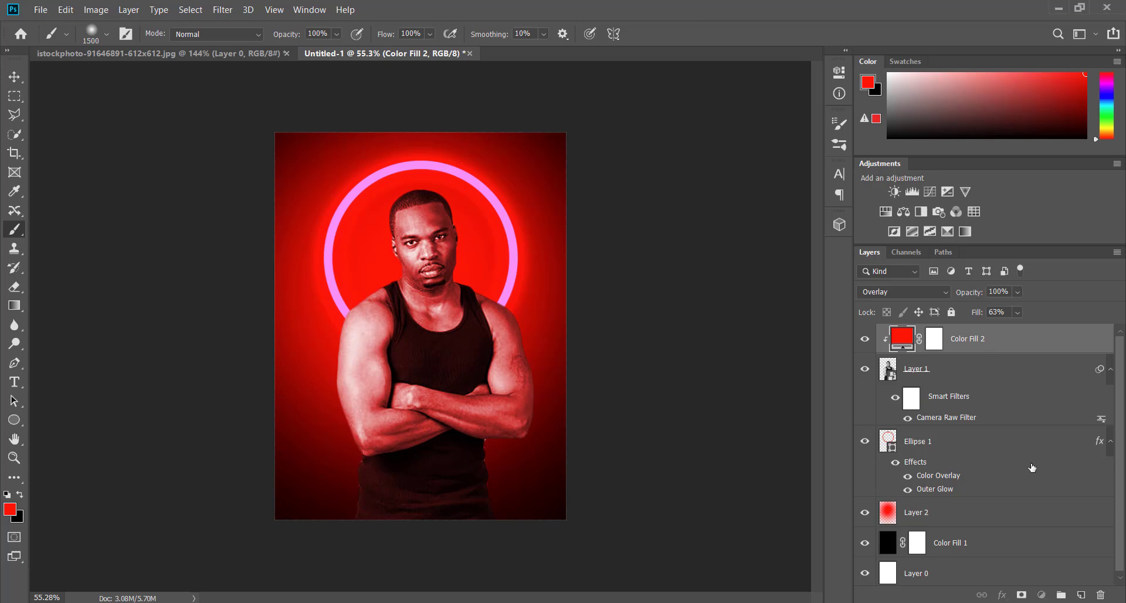
pyautogui.click(1042, 595)
# Add a red Color Fill 3 in Linear Dodge (Add), clipped to the man.
pyautogui.click(1031, 345)
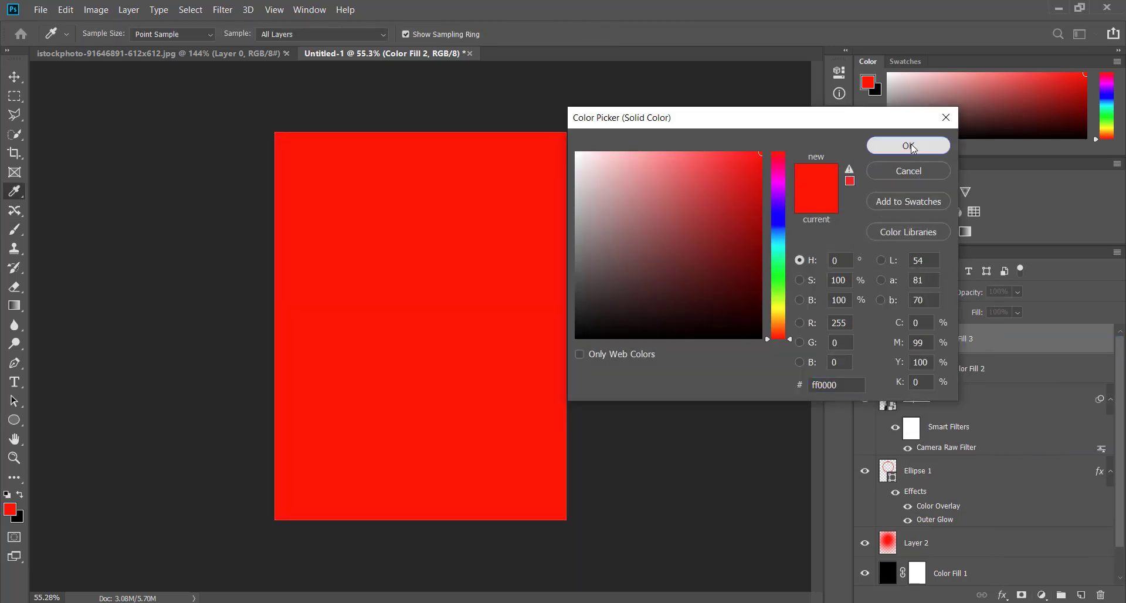
pyautogui.click(913, 148)
pyautogui.click(932, 290)
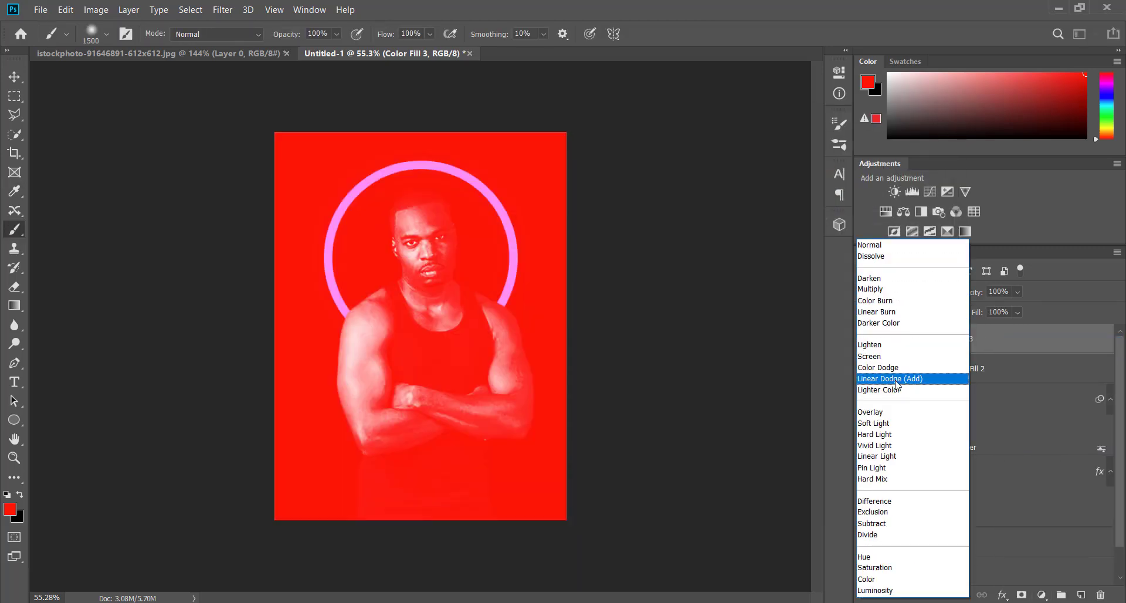
pyautogui.click(897, 379)
pyautogui.rightClick(991, 339)
pyautogui.click(857, 261)
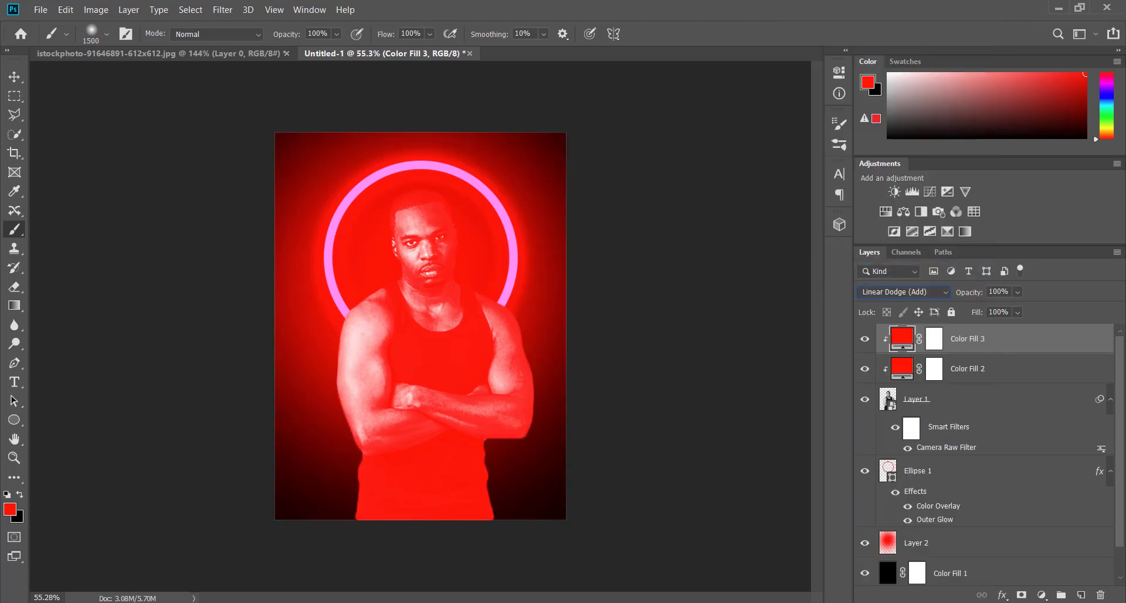
# Split the Blend If Underlying Layer black slider to 18/33 so shadows stay black.
pyautogui.doubleClick(1094, 340)
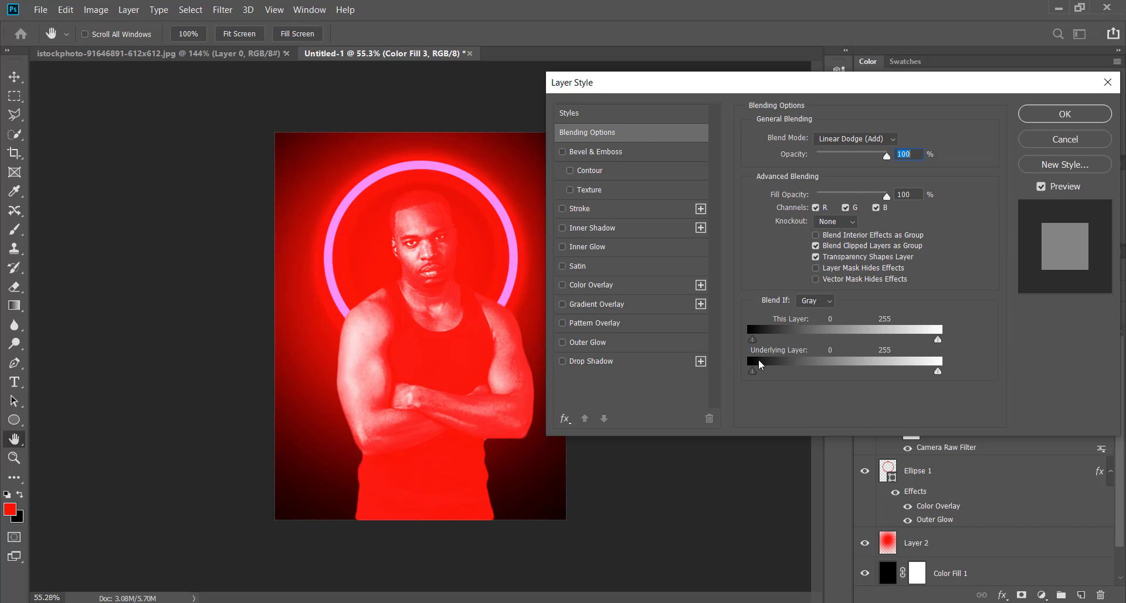
pyautogui.moveTo(755, 369)
pyautogui.mouseDown()
pyautogui.moveTo(775, 372)
pyautogui.moveTo(767, 374)
pyautogui.mouseUp()
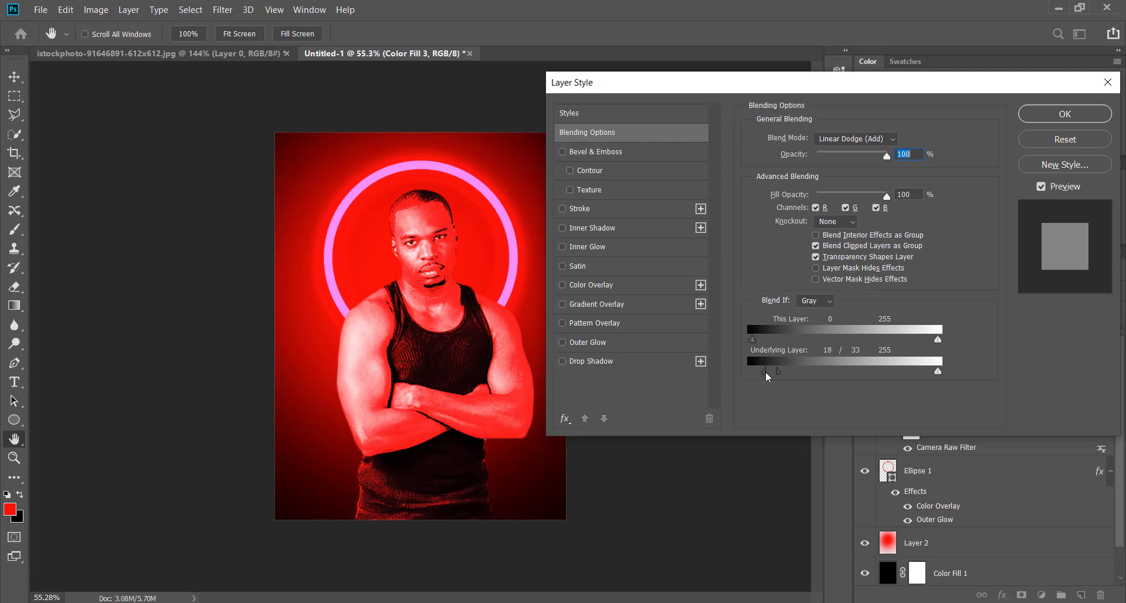
pyautogui.click(1065, 114)
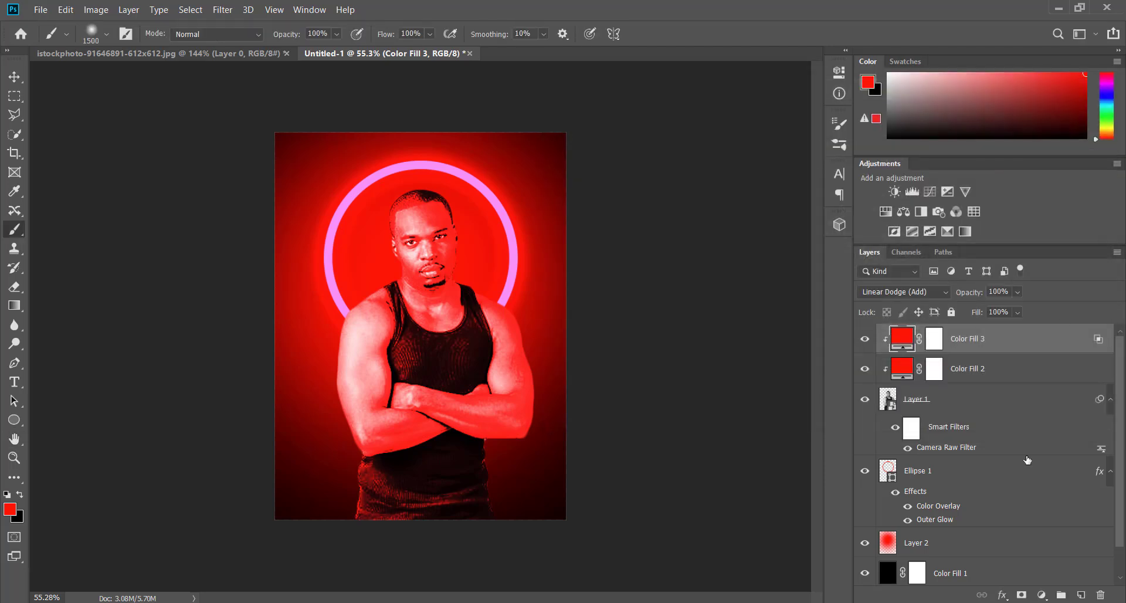
# Fill Color Fill 3's mask with black to hide the red, and shrink the brush.
pyautogui.click(936, 339)
pyautogui.press('d')
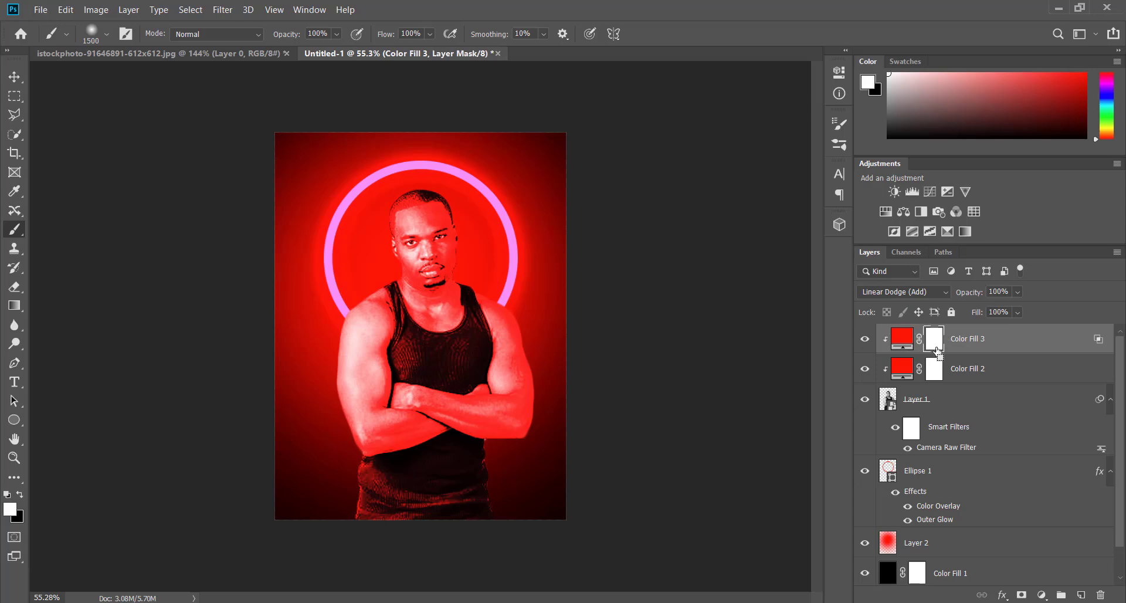
pyautogui.hotkey('ctrl', 'i')
pyautogui.press('[')
pyautogui.press('[')
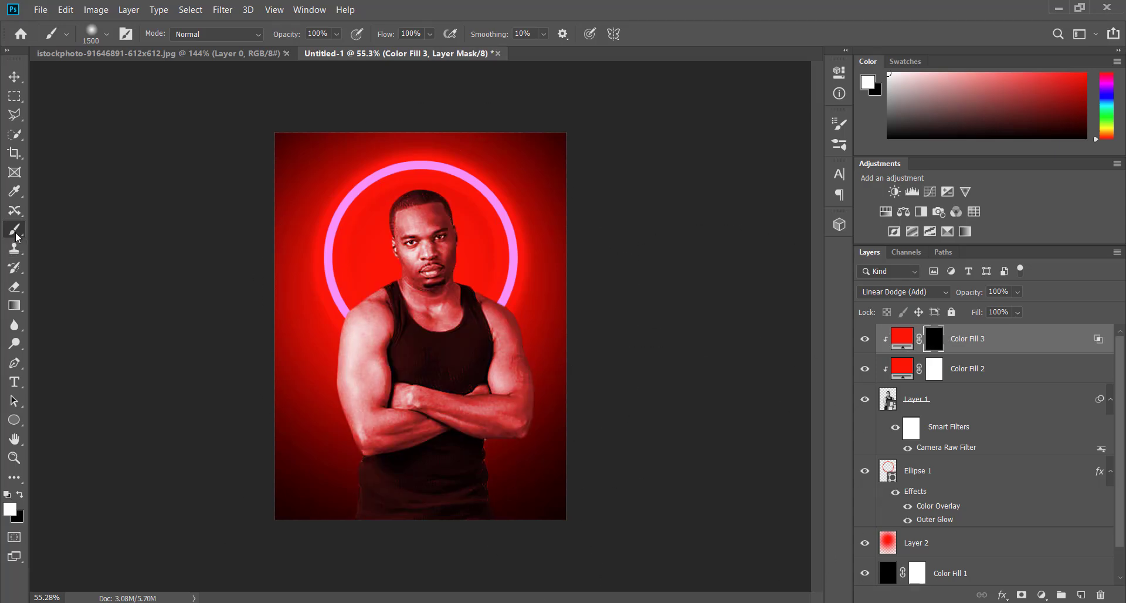
pyautogui.press('[')
pyautogui.press('[')
pyautogui.press('[')
# Paint white on the mask along the neck and both edges of the head.
pyautogui.press('[')
pyautogui.press('[')
pyautogui.press('[')
pyautogui.scroll(2, 559, 334)
pyautogui.scroll(2, 559, 334)
pyautogui.scroll(2, 559, 334)
pyautogui.press('[')
pyautogui.press('[')
pyautogui.press('[')
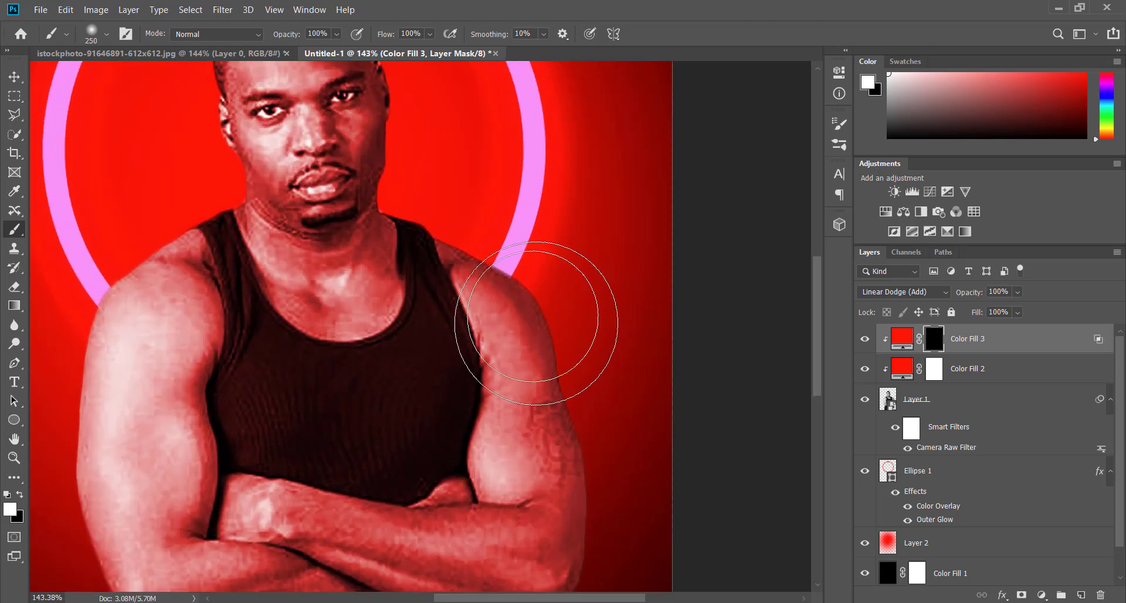
pyautogui.press('[')
pyautogui.press('[')
pyautogui.press('[')
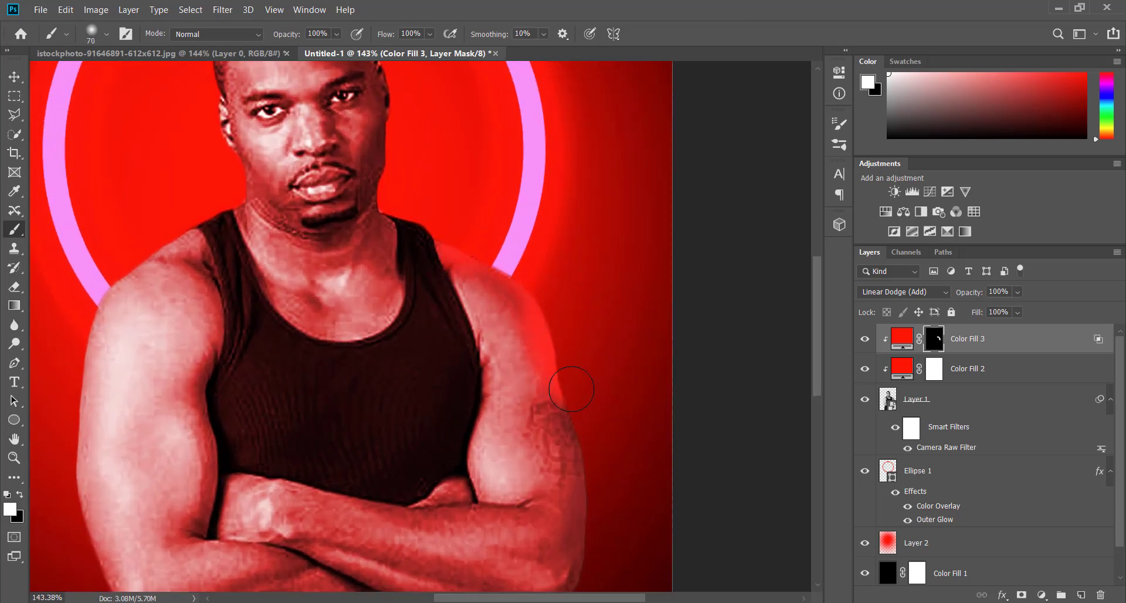
pyautogui.moveTo(385, 205); pyautogui.dragTo(403, 182)
pyautogui.hotkey('ctrl', 'z')
pyautogui.moveTo(403, 114); pyautogui.dragTo(405, 217)
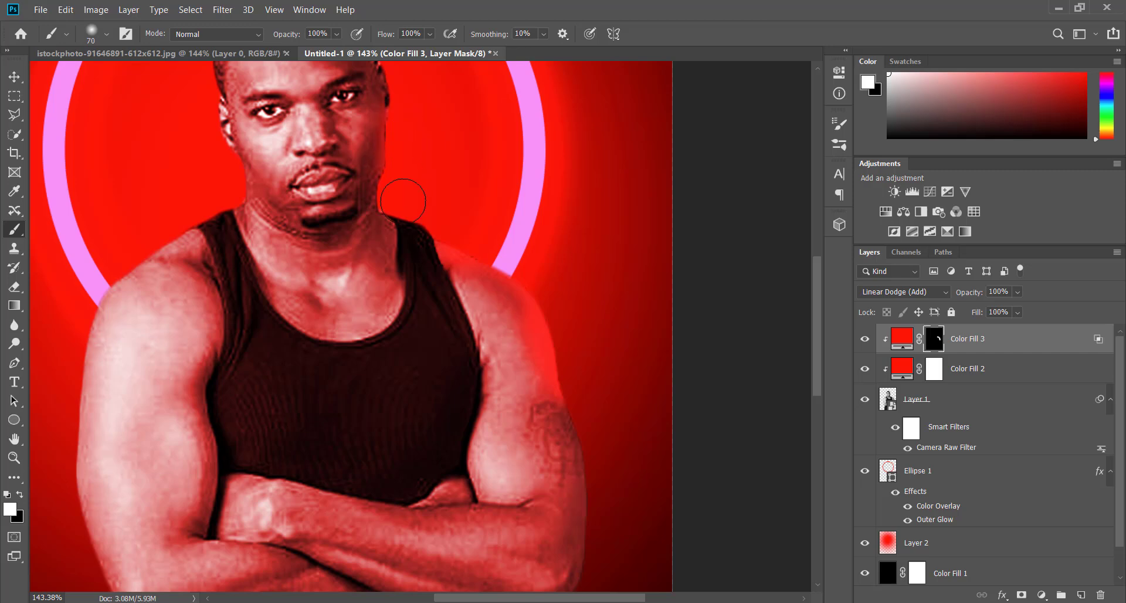
pyautogui.scroll(3, 427, 222)
pyautogui.moveTo(382, 113); pyautogui.dragTo(404, 315)
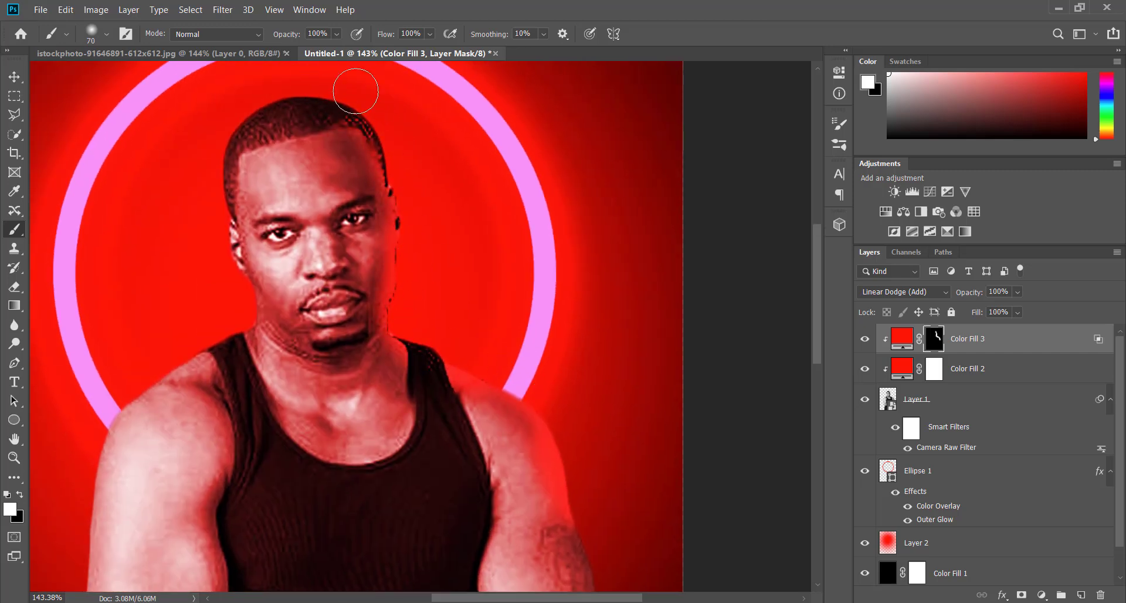
pyautogui.moveTo(239, 106); pyautogui.dragTo(223, 170)
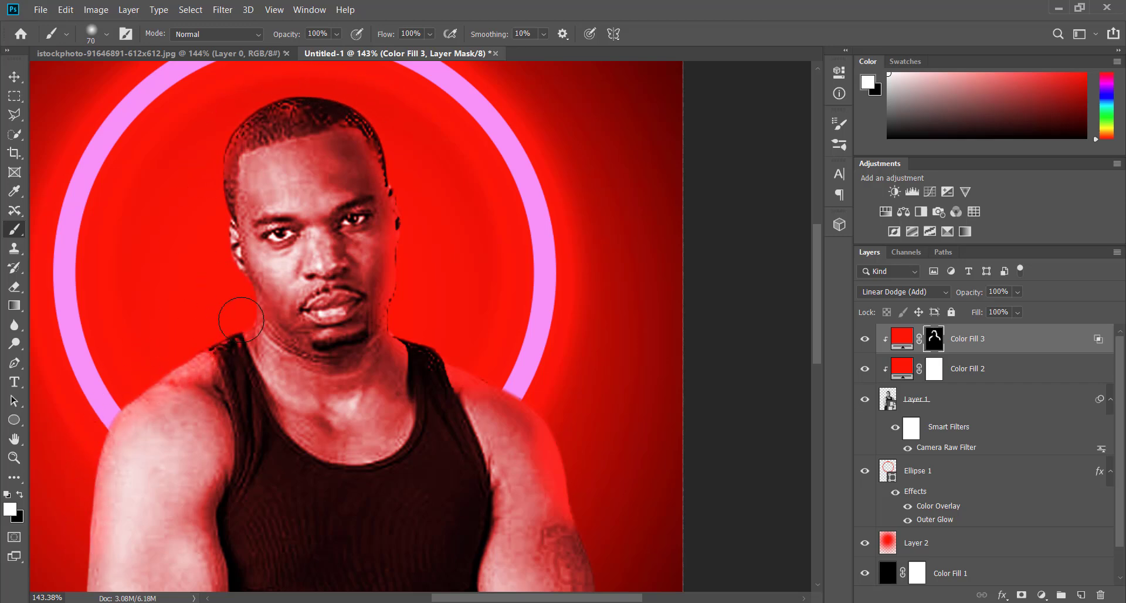
# Paint the red rim along the arm, shoulder, torso side, strap and forearm edges.
pyautogui.scroll(-2, 231, 294)
pyautogui.scroll(-2, 231, 295)
pyautogui.moveTo(551, 377); pyautogui.dragTo(548, 455)
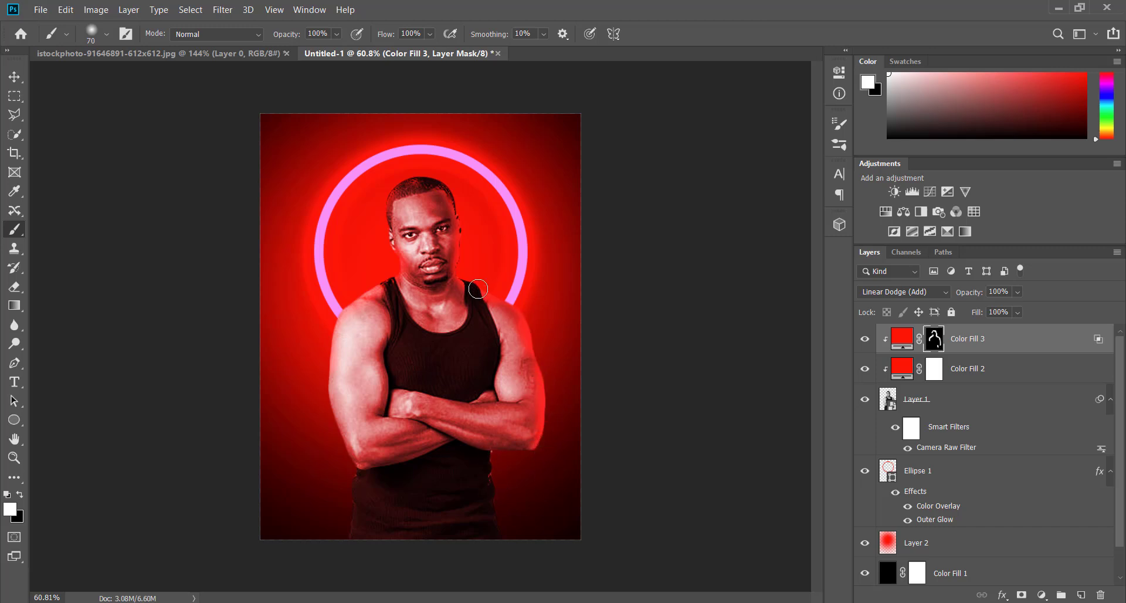
pyautogui.moveTo(525, 324); pyautogui.dragTo(546, 398)
pyautogui.moveTo(344, 453); pyautogui.dragTo(340, 531)
pyautogui.moveTo(423, 324); pyautogui.dragTo(472, 289)
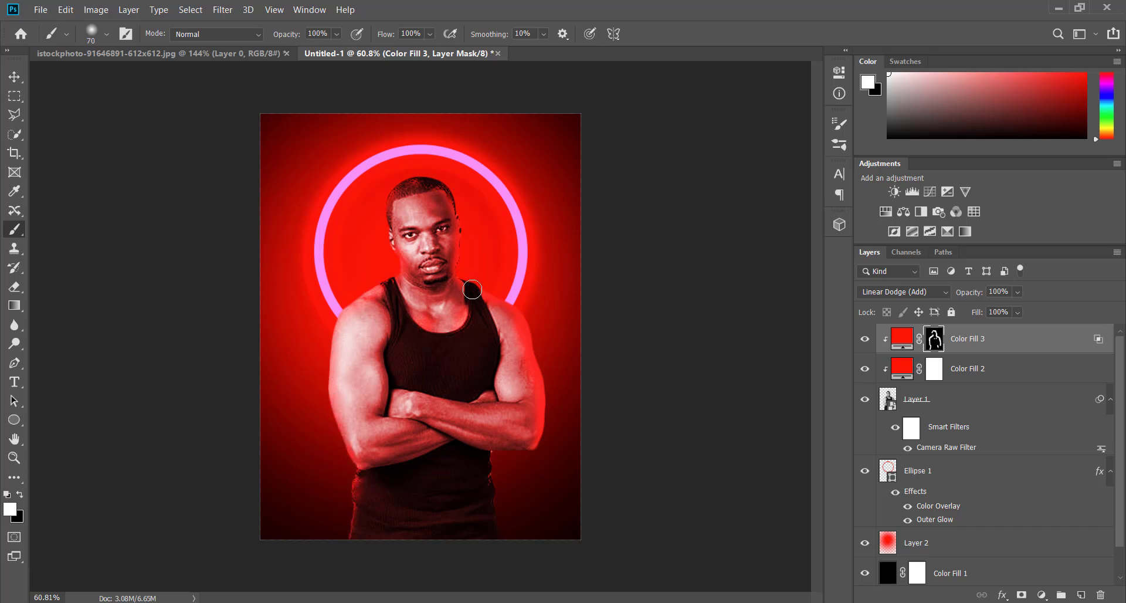
pyautogui.moveTo(385, 468); pyautogui.dragTo(515, 456)
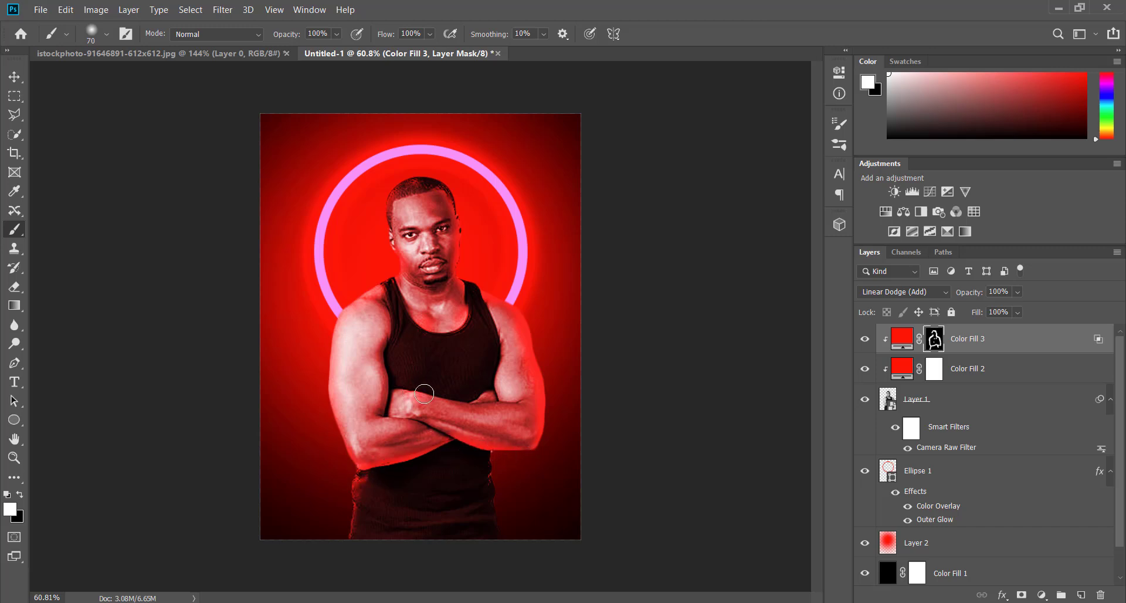
pyautogui.moveTo(424, 394)
pyautogui.mouseDown()
pyautogui.moveTo(490, 401)
pyautogui.moveTo(378, 411)
pyautogui.moveTo(377, 350)
pyautogui.mouseUp()
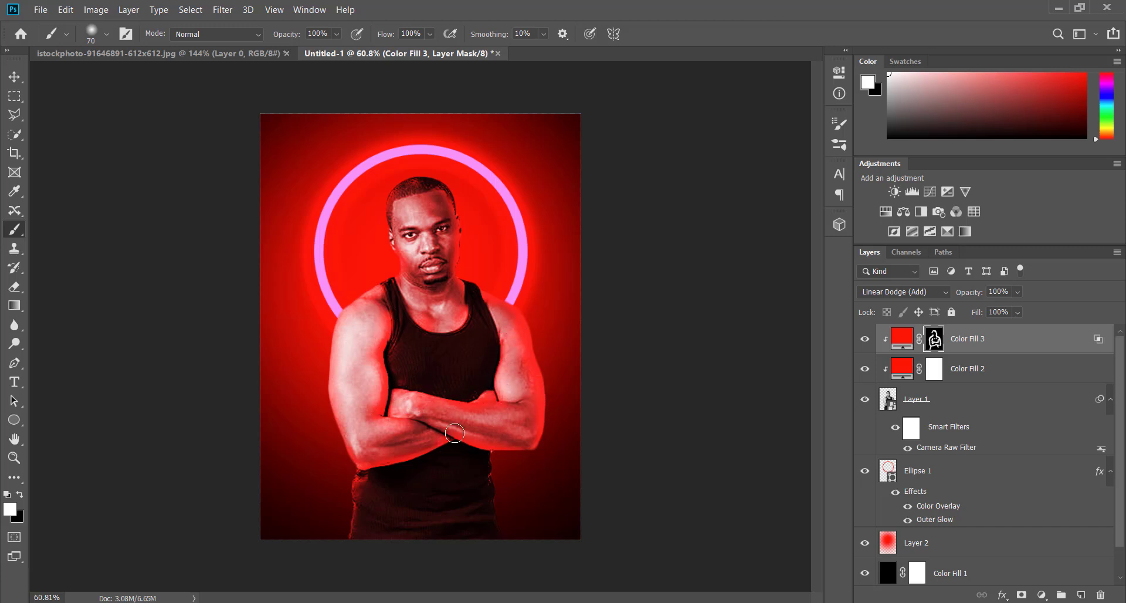
pyautogui.moveTo(371, 467); pyautogui.dragTo(382, 467)
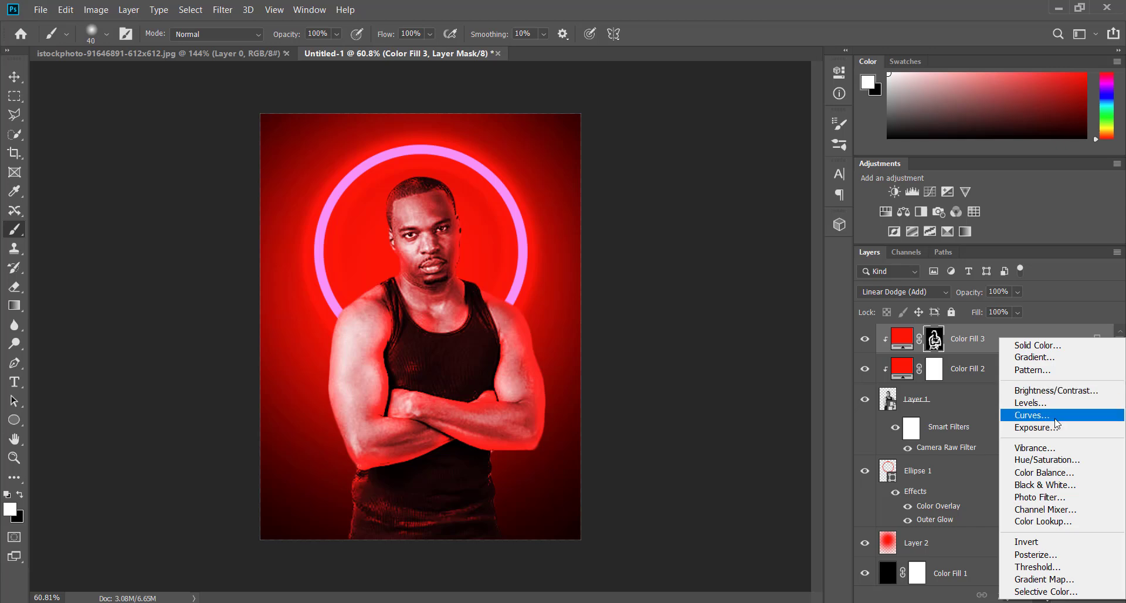
# Add a brightening Curves adjustment and invert its mask to hide the effect.
pyautogui.click(1032, 415)
pyautogui.click(713, 306)
pyautogui.moveTo(799, 143); pyautogui.dragTo(744, 142)
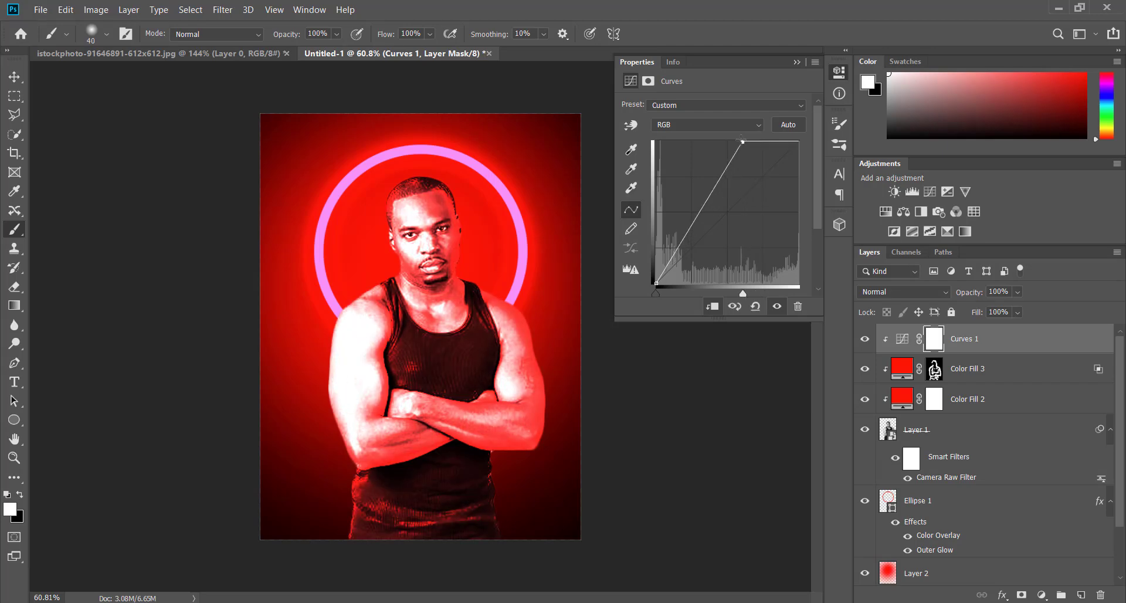
pyautogui.click(797, 62)
pyautogui.hotkey('ctrl', 'i')
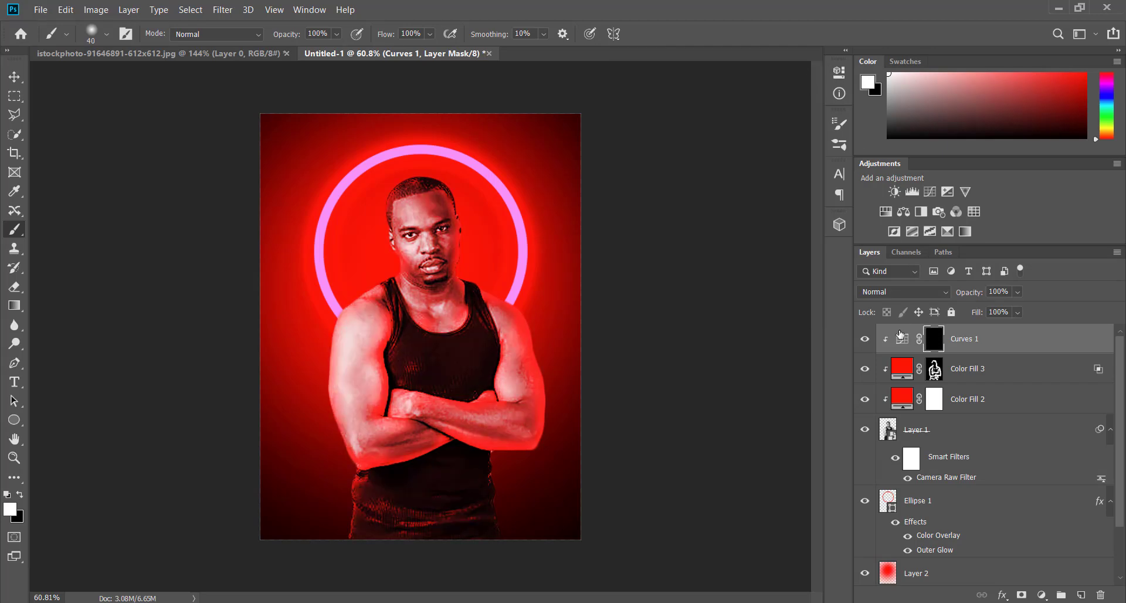
# Paint white rim light with a small brush along the neck, head outline, left shoulder and left arm.
pyautogui.press('[')
pyautogui.scroll(3, 565, 333)
pyautogui.scroll(2, 528, 293)
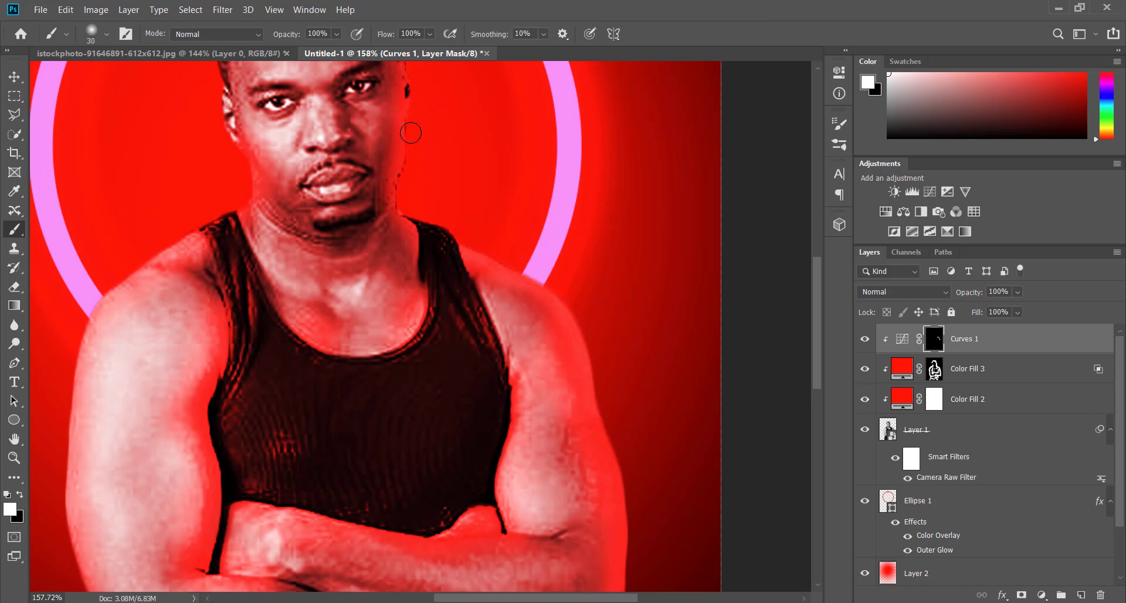
pyautogui.moveTo(411, 130); pyautogui.dragTo(426, 365)
pyautogui.moveTo(417, 158); pyautogui.dragTo(424, 241)
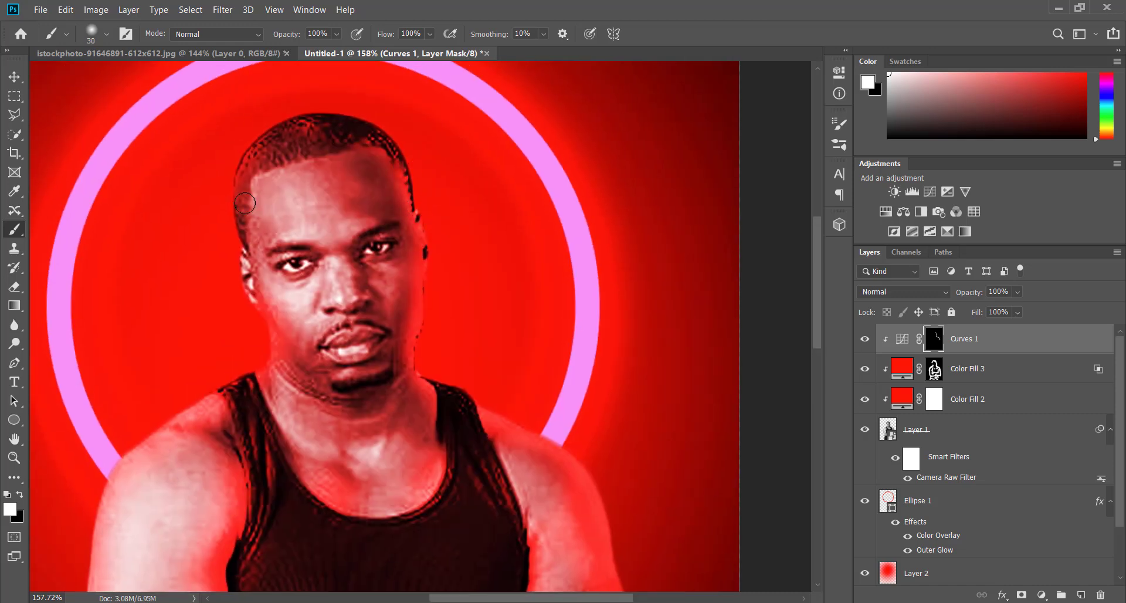
pyautogui.moveTo(246, 187)
pyautogui.mouseDown()
pyautogui.moveTo(238, 271)
pyautogui.moveTo(100, 537)
pyautogui.mouseUp()
pyautogui.press('[')
pyautogui.moveTo(186, 403); pyautogui.dragTo(260, 215)
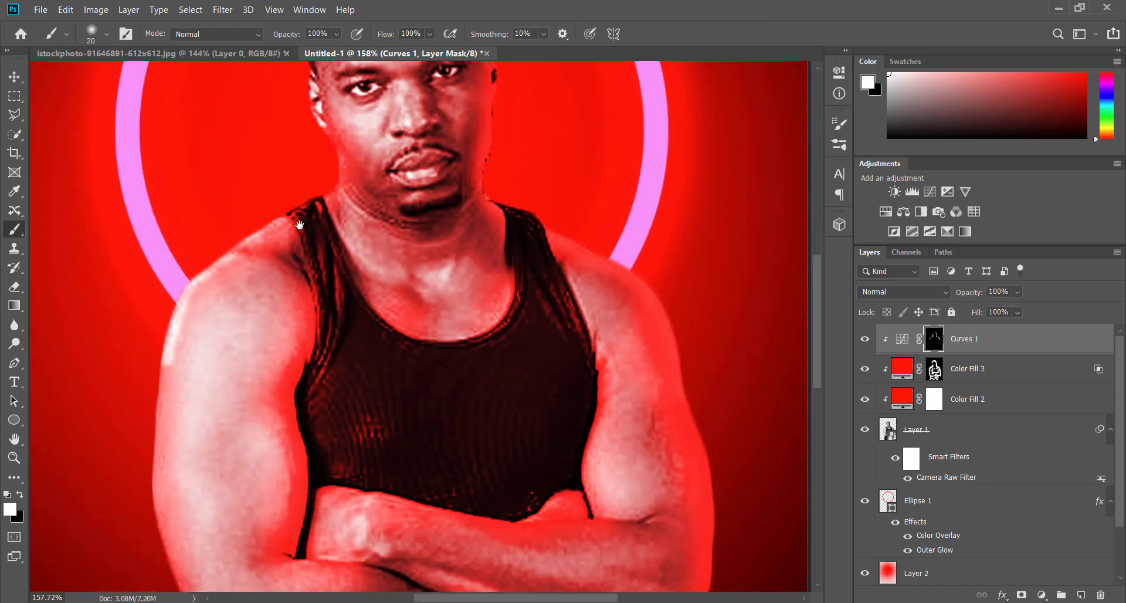
pyautogui.moveTo(345, 174); pyautogui.dragTo(435, 216)
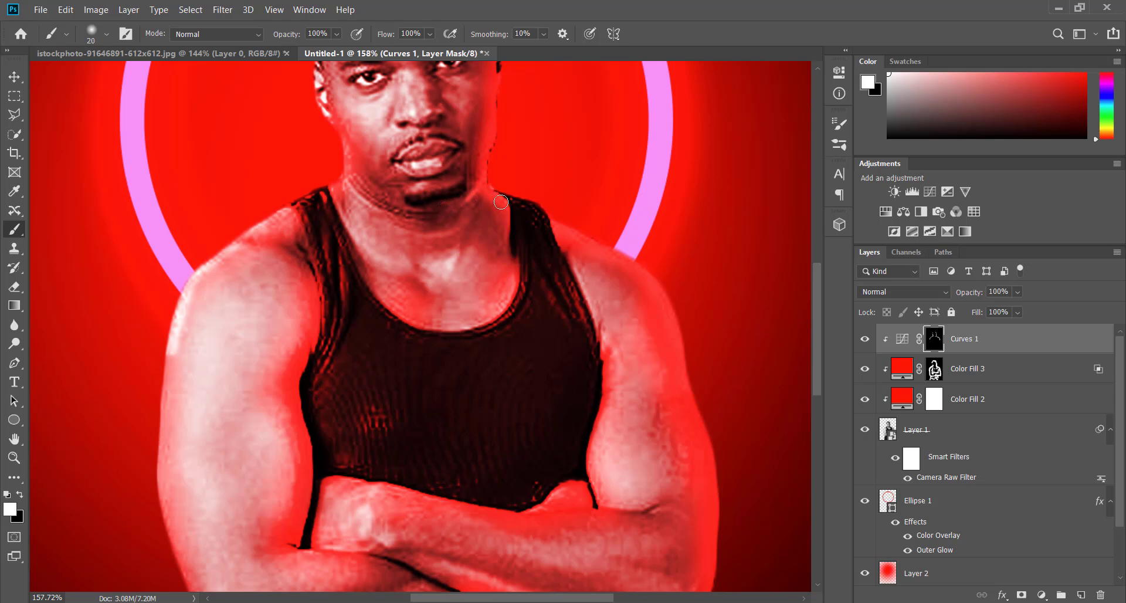
pyautogui.moveTo(172, 328); pyautogui.dragTo(167, 546)
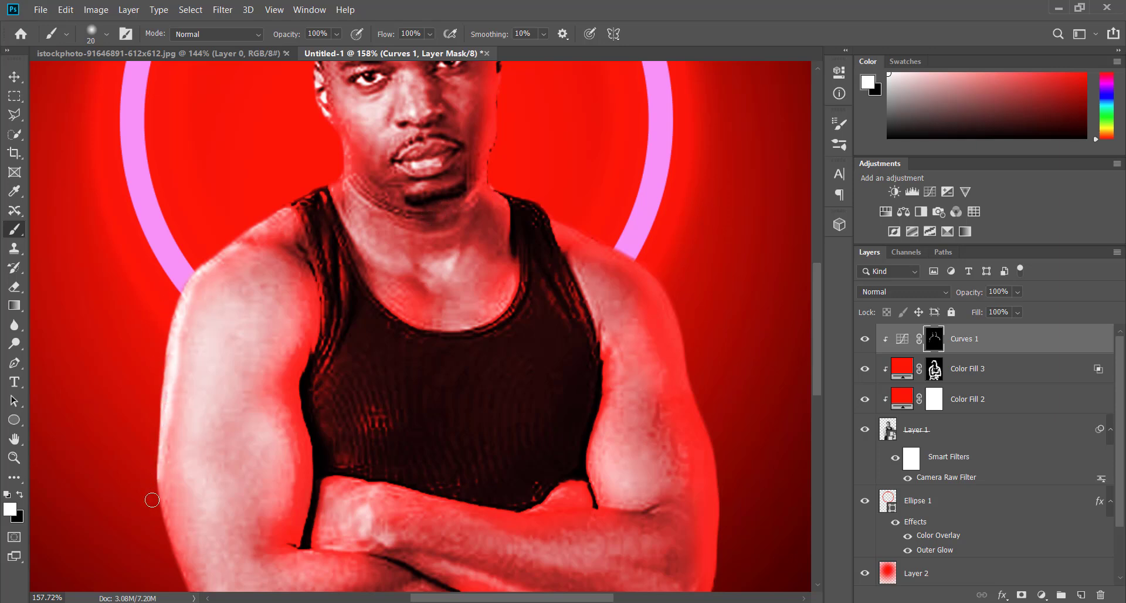
pyautogui.moveTo(461, 504); pyautogui.dragTo(591, 388)
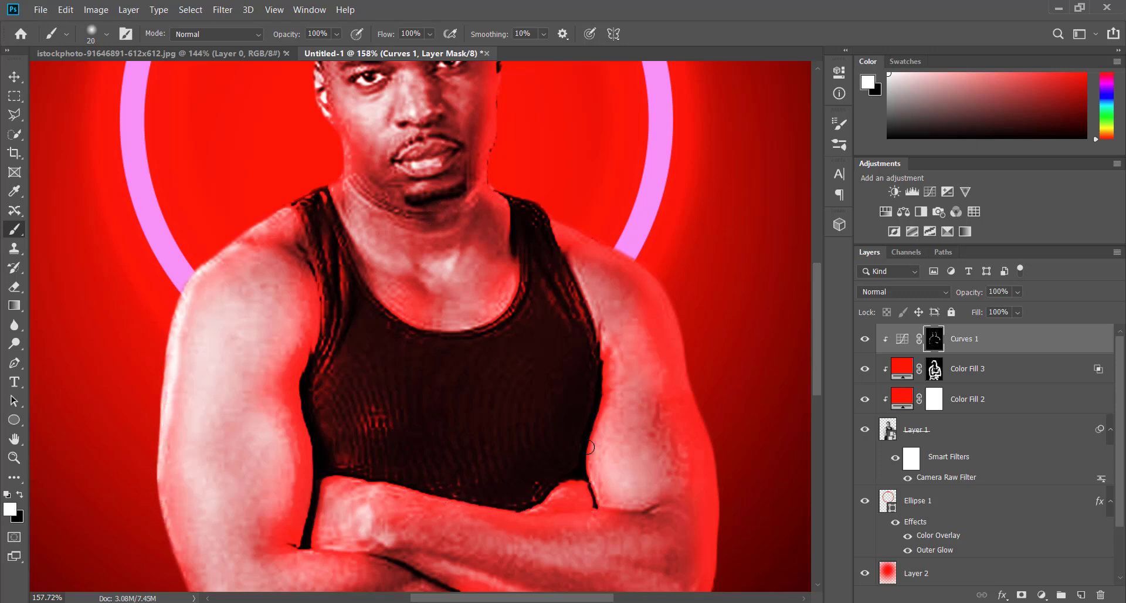
# Paint rim highlights along the forearms, elbow and both upper arms, undoing one misplaced stroke.
pyautogui.scroll(-5, 536, 368)
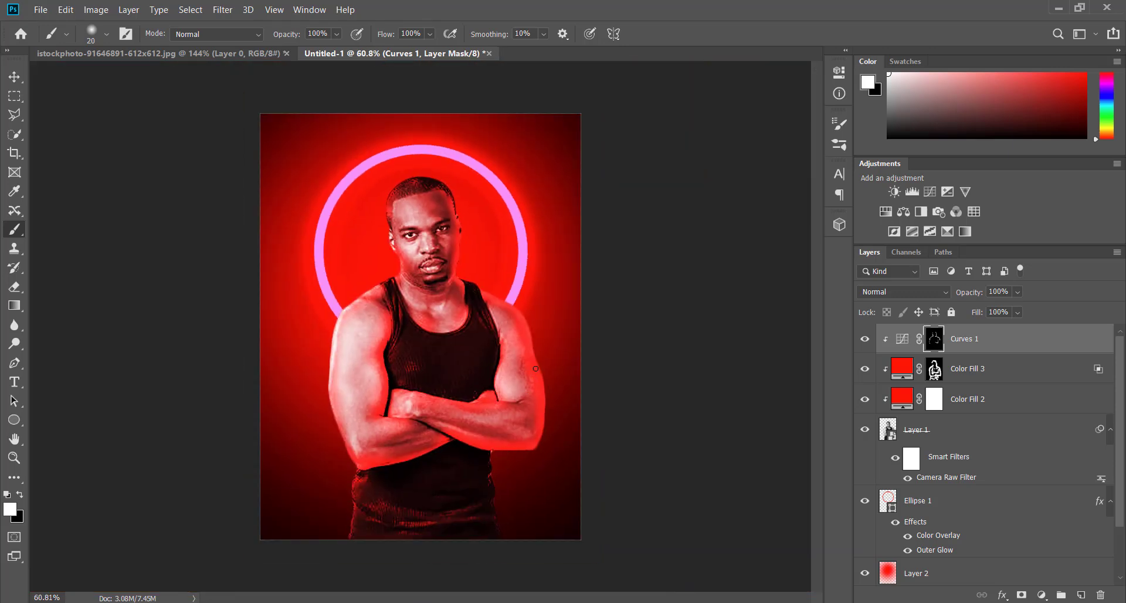
pyautogui.scroll(2, 544, 385)
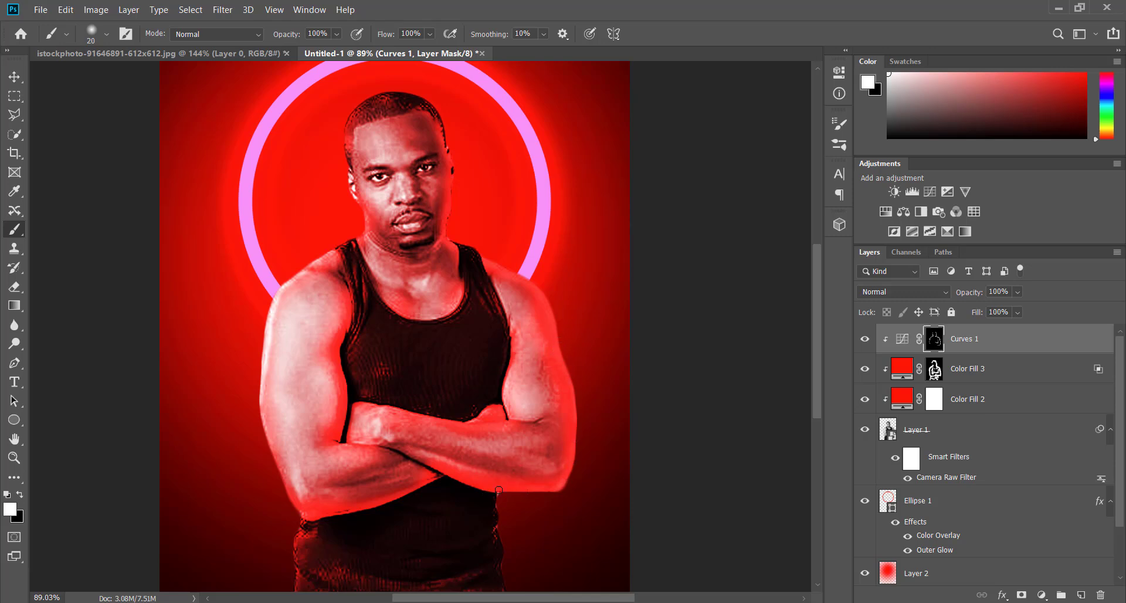
pyautogui.moveTo(473, 464); pyautogui.dragTo(473, 468)
pyautogui.moveTo(508, 425); pyautogui.dragTo(473, 423)
pyautogui.moveTo(406, 413); pyautogui.dragTo(440, 428)
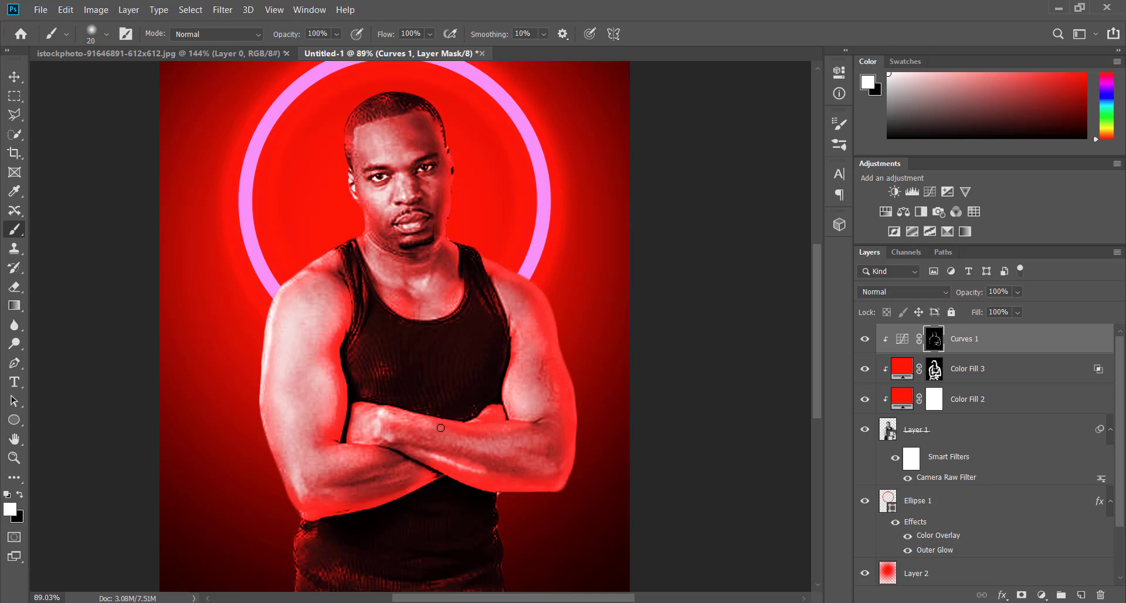
pyautogui.moveTo(412, 492); pyautogui.dragTo(350, 511)
pyautogui.moveTo(291, 361); pyautogui.dragTo(286, 407)
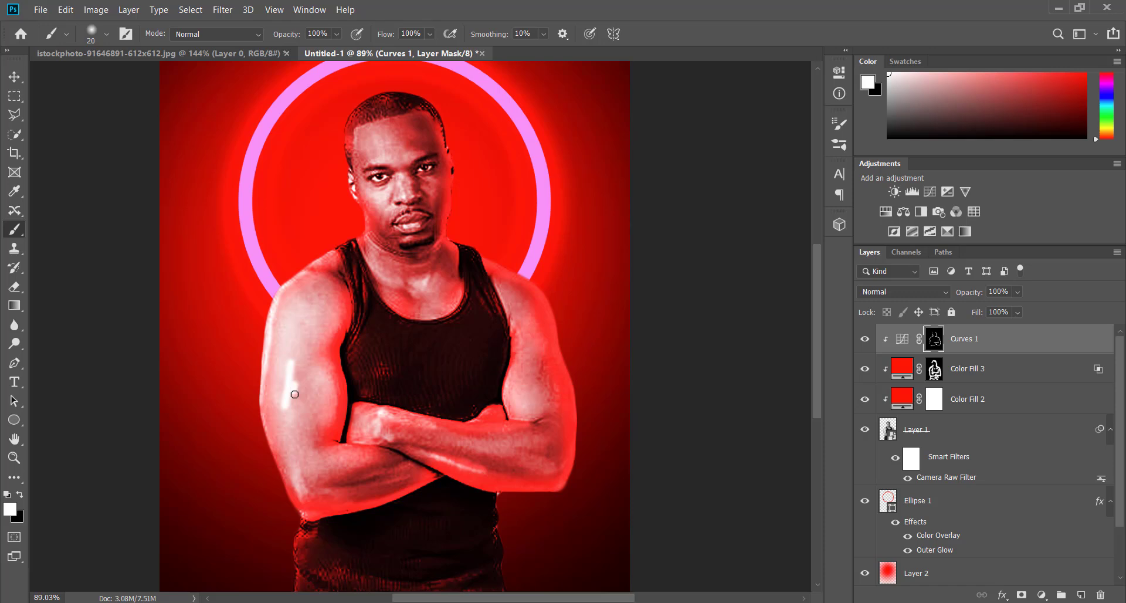
pyautogui.hotkey('ctrl', 'z')
pyautogui.moveTo(331, 361); pyautogui.dragTo(332, 405)
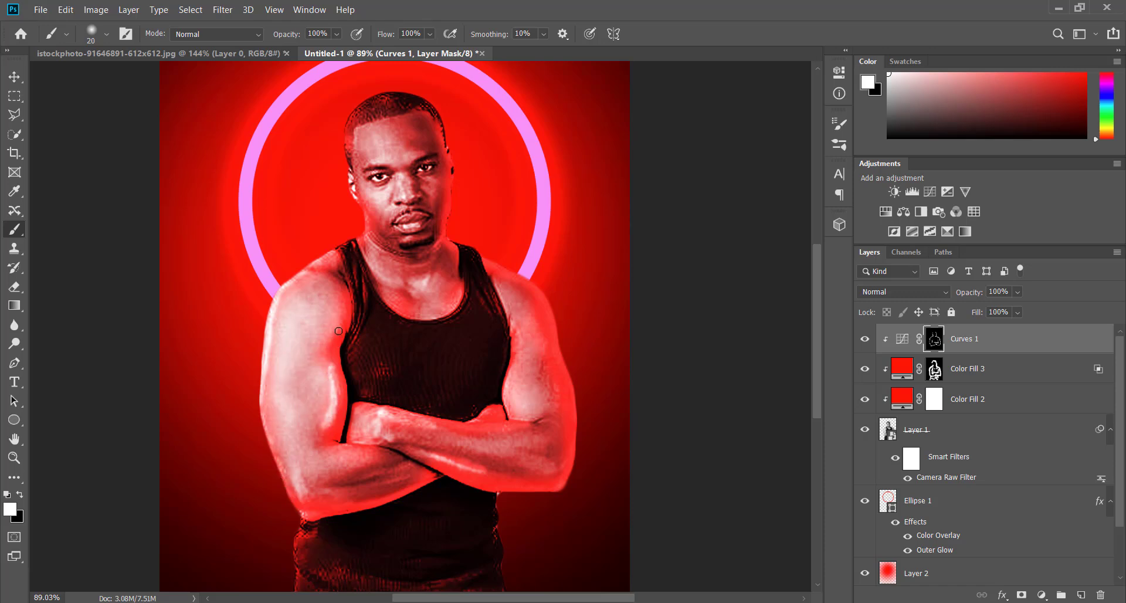
pyautogui.moveTo(339, 331); pyautogui.dragTo(344, 289)
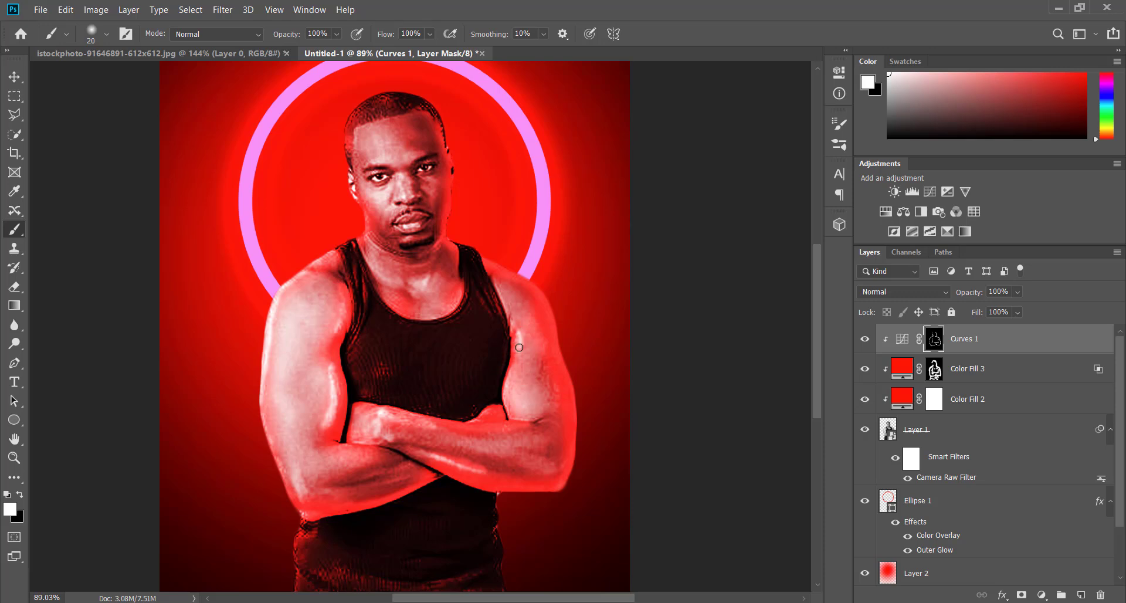
pyautogui.moveTo(553, 359); pyautogui.dragTo(553, 386)
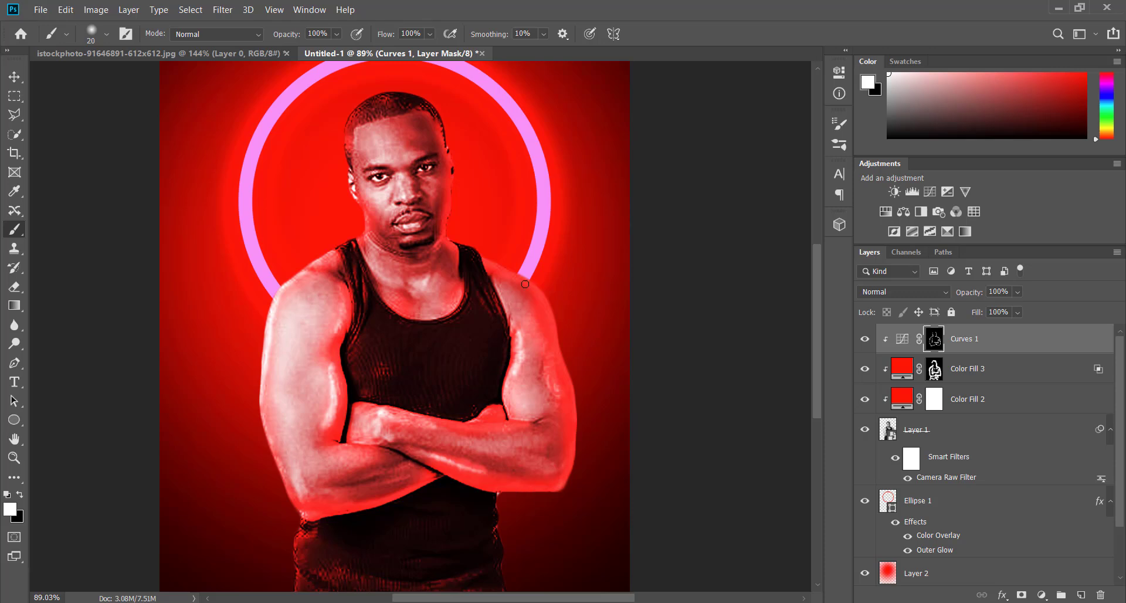
# Group Curves 1, Color Fill 2 and the man's photo layer into Group 1.
pyautogui.keyDown('shift'); pyautogui.click(997, 375); pyautogui.keyUp('shift')
pyautogui.keyDown('shift'); pyautogui.click(991, 399); pyautogui.keyUp('shift')
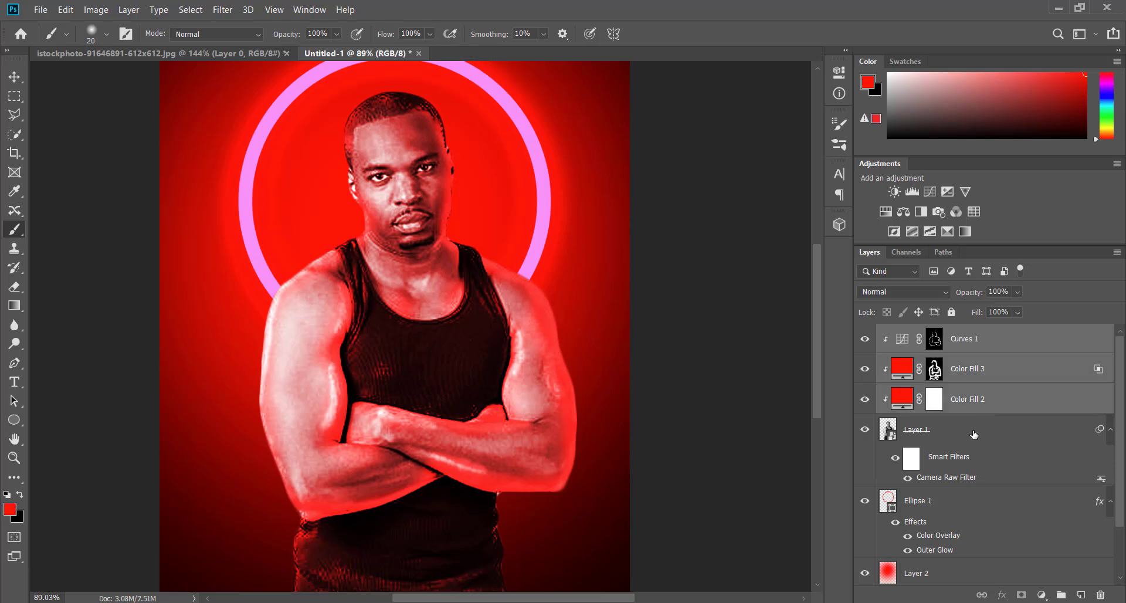
pyautogui.keyDown('shift'); pyautogui.click(974, 434); pyautogui.keyUp('shift')
pyautogui.hotkey('ctrl', 'g')
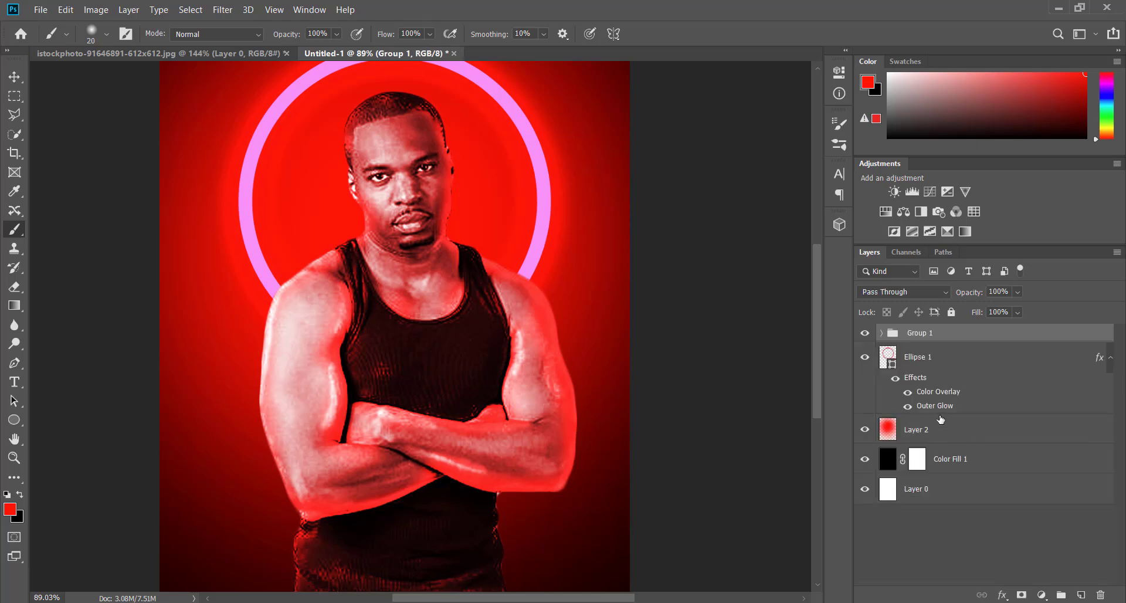
# Mask Group 1 with a black-to-white gradient fading the lower body into darkness.
pyautogui.hotkey('ctrl', '0')
pyautogui.press('g')
pyautogui.press('d')
pyautogui.click(1022, 596)
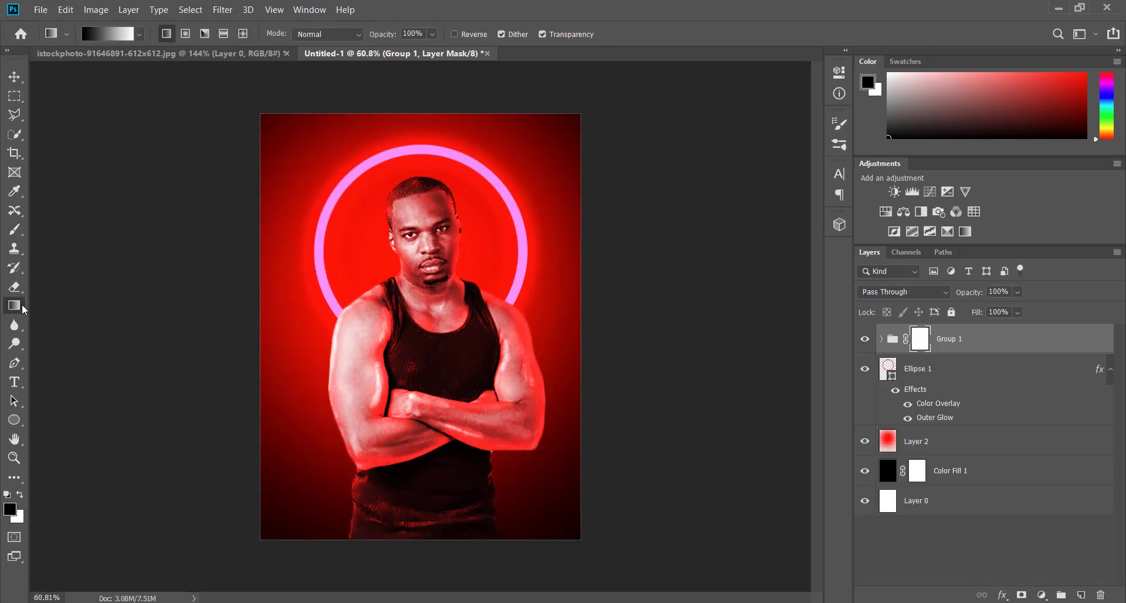
pyautogui.click(115, 34)
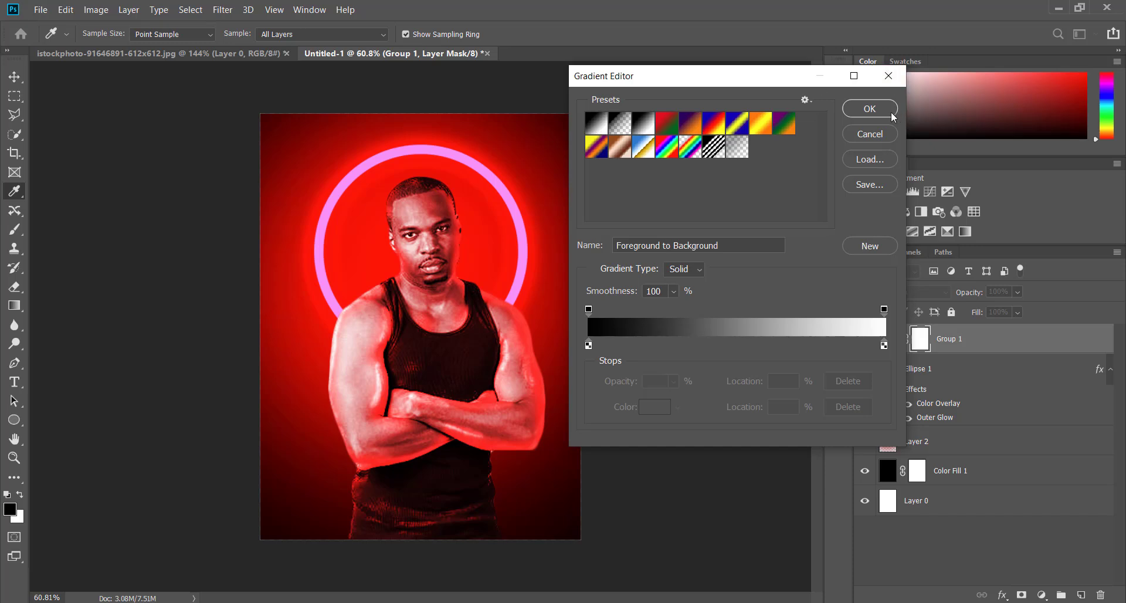
pyautogui.click(891, 115)
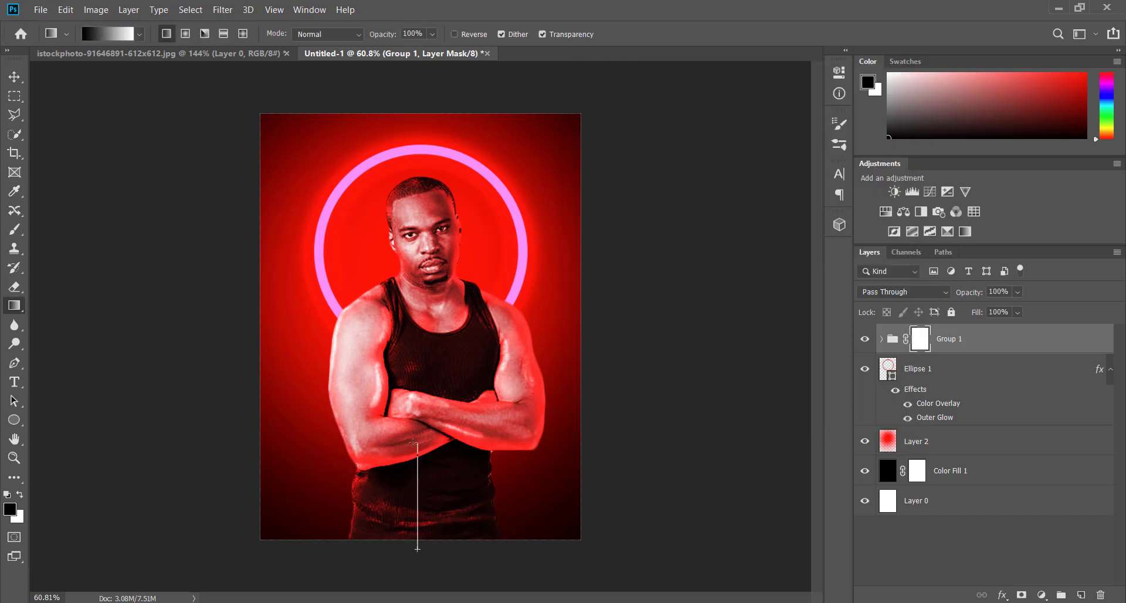
pyautogui.moveTo(414, 443); pyautogui.dragTo(414, 443)
pyautogui.moveTo(420, 562); pyautogui.dragTo(420, 375)
pyautogui.moveTo(441, 559)
pyautogui.mouseDown()
pyautogui.moveTo(413, 399)
pyautogui.moveTo(417, 352)
pyautogui.mouseUp()
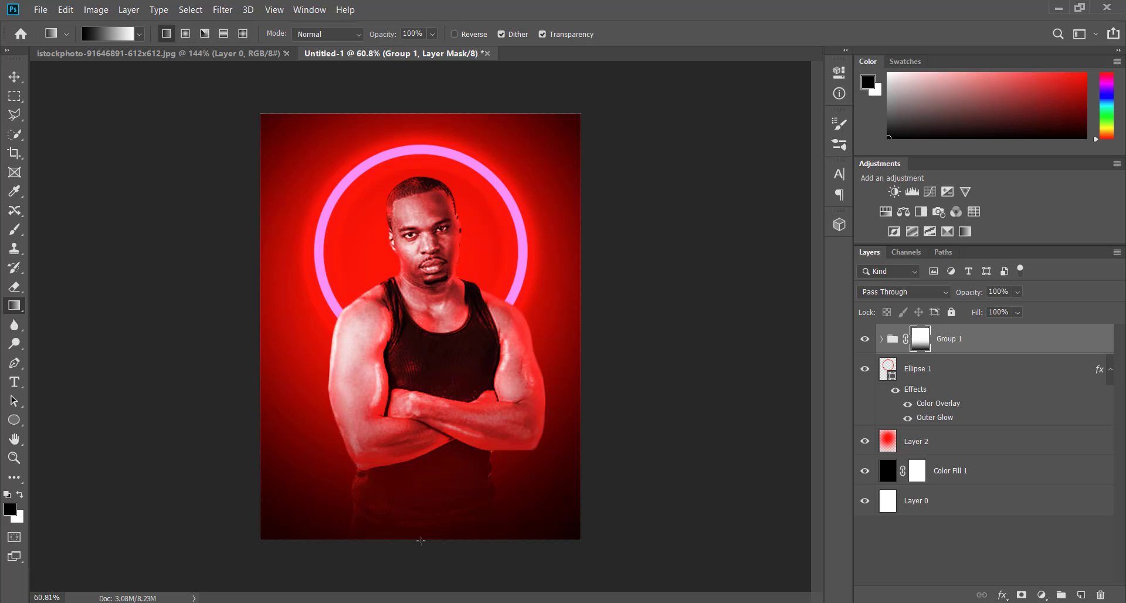
pyautogui.click(968, 370)
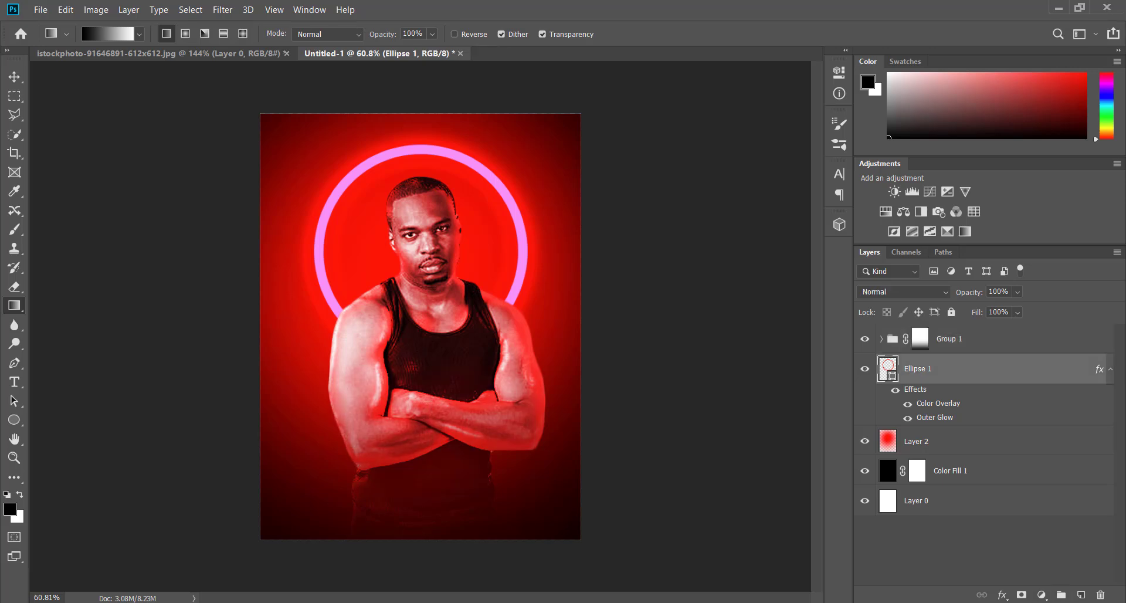
# Type 'DOPE' in a text box across the top of the ring at 36 pt and commit it.
pyautogui.click(9, 379)
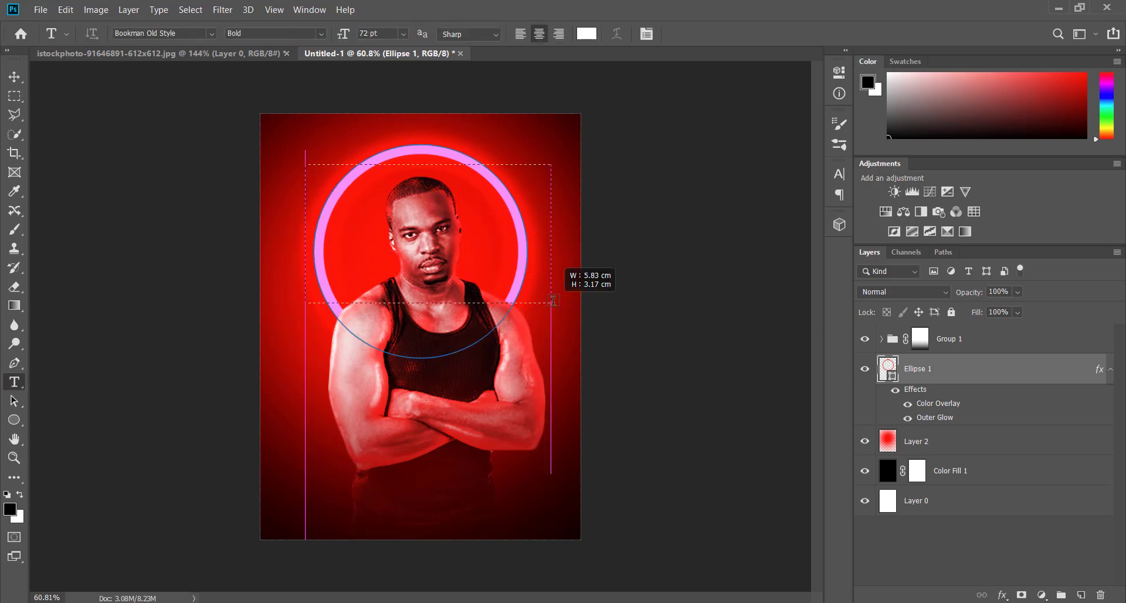
pyautogui.moveTo(305, 165); pyautogui.dragTo(551, 304)
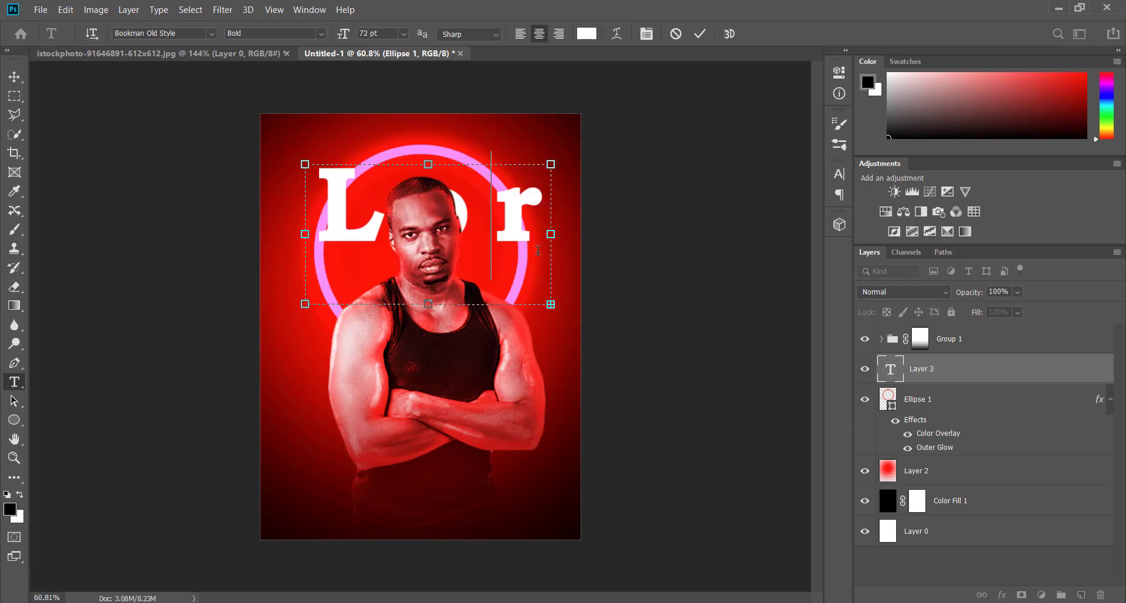
pyautogui.write('D')
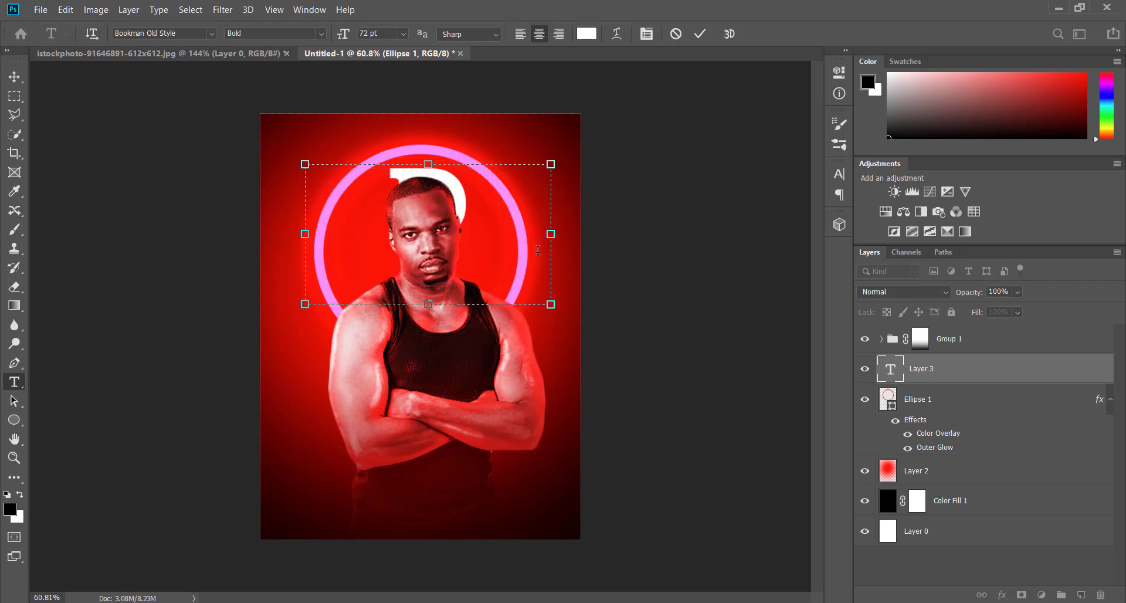
pyautogui.write('oO')
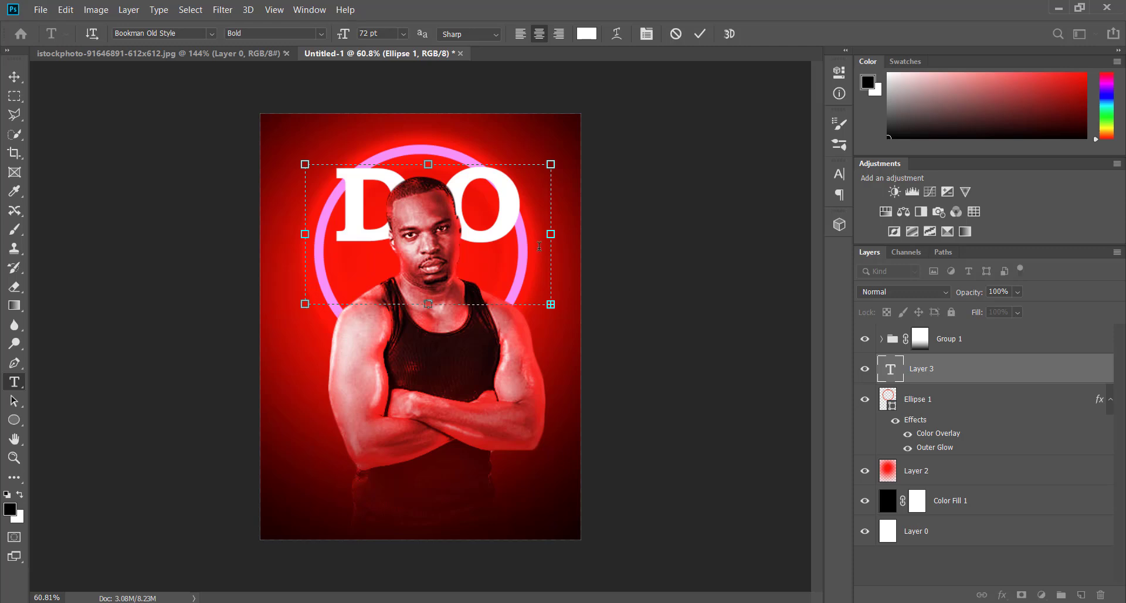
pyautogui.write('P')
pyautogui.hotkey('ctrl', 'a')
pyautogui.click(403, 33)
pyautogui.click(376, 200)
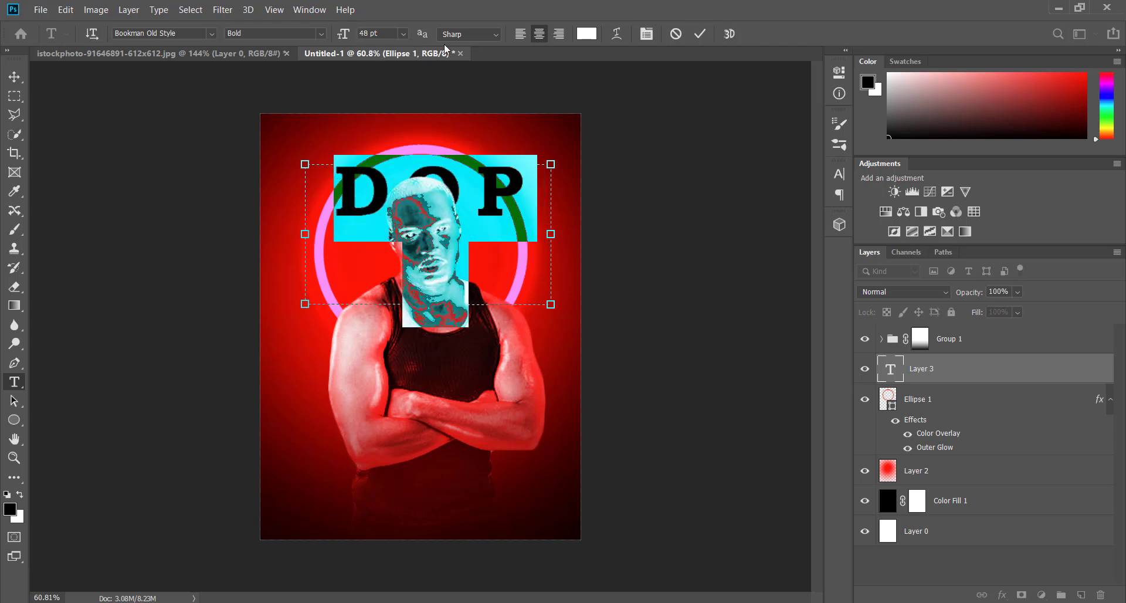
pyautogui.click(403, 34)
pyautogui.click(387, 199)
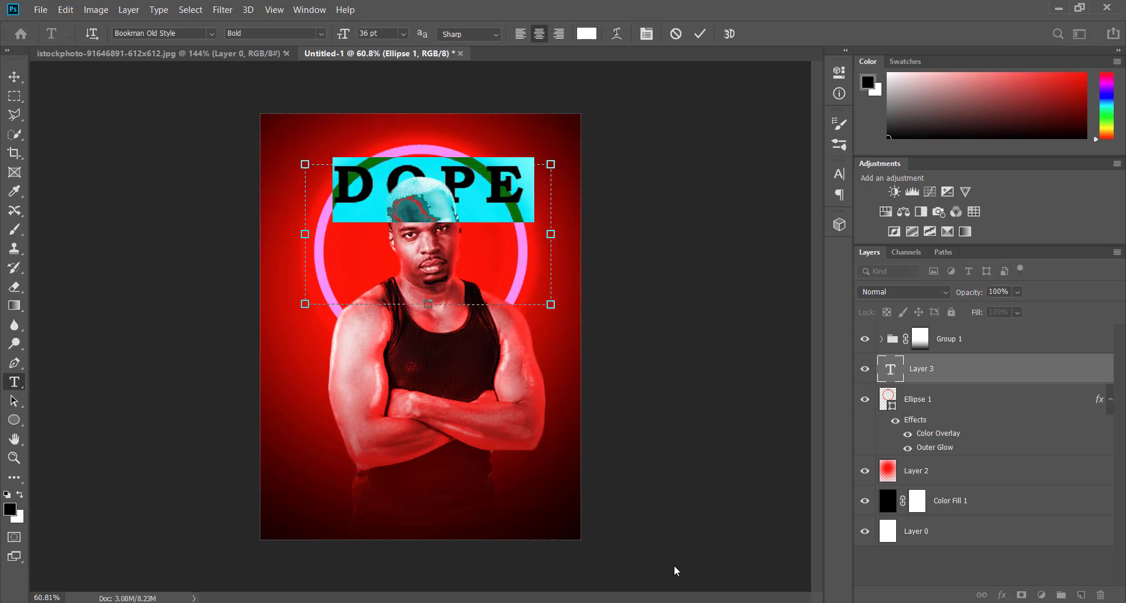
pyautogui.click(1008, 370)
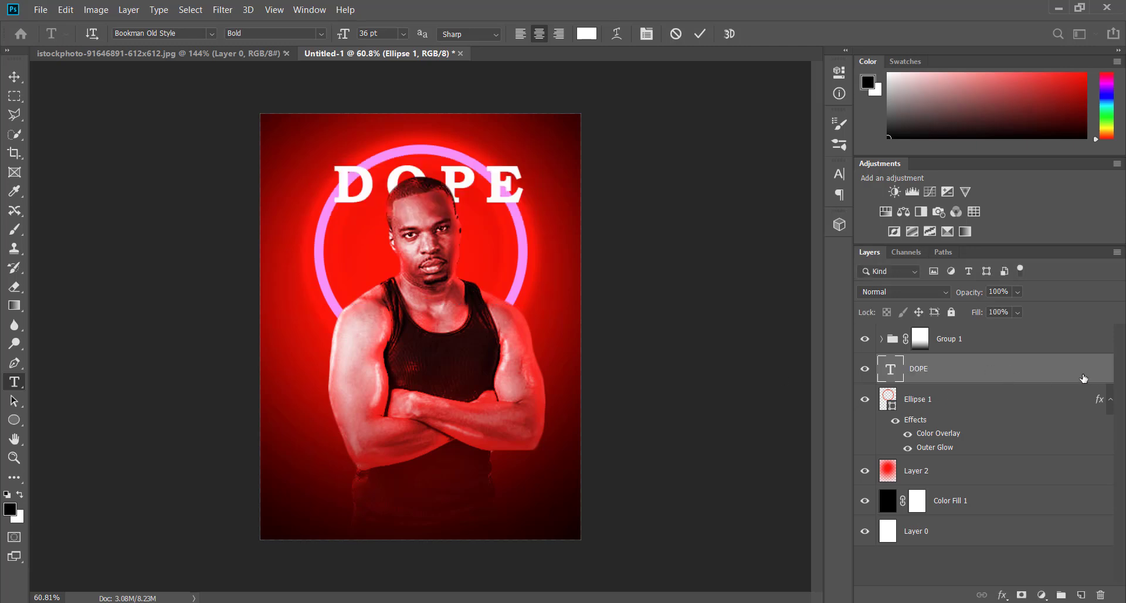
pyautogui.doubleClick(1084, 379)
# Give DOPE a 1 px outside Stroke style and drop its layer Fill to 0%.
pyautogui.click(581, 208)
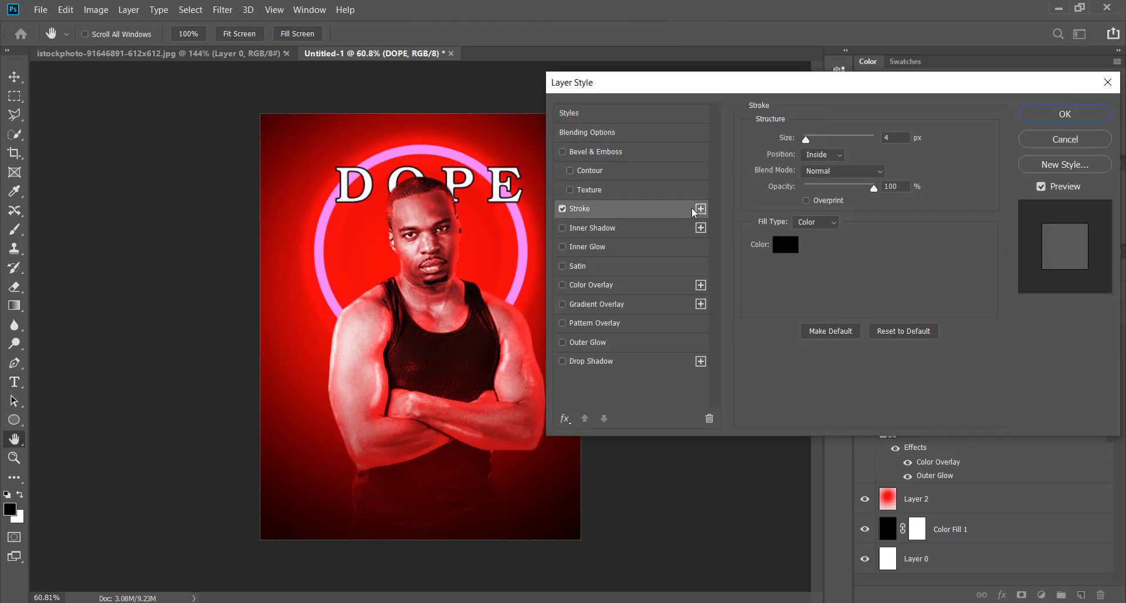
pyautogui.write('5')
pyautogui.click(823, 154)
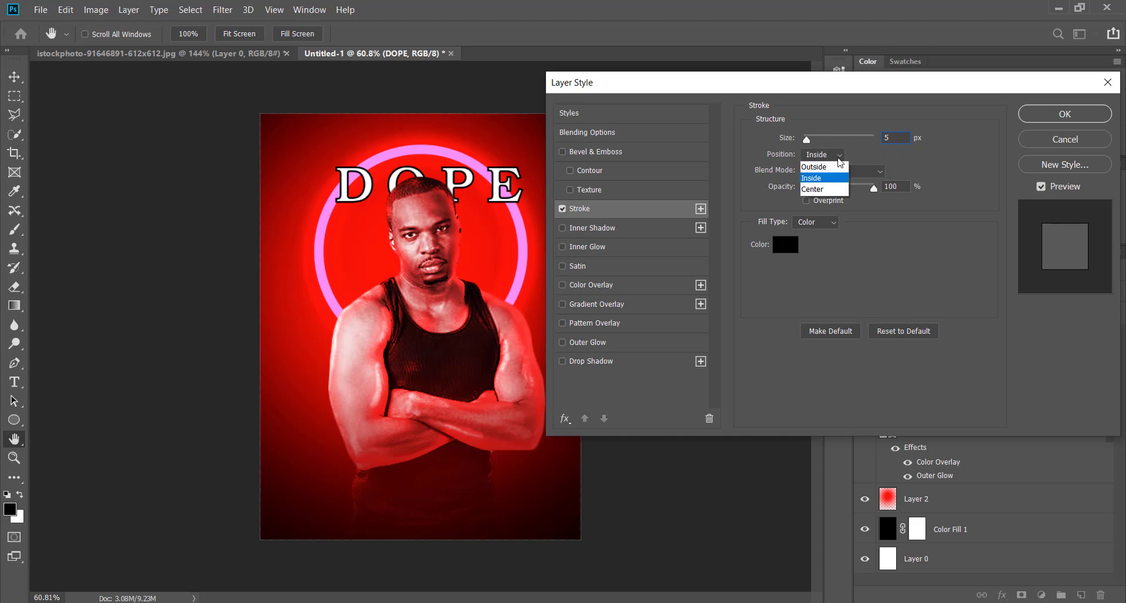
pyautogui.click(890, 186)
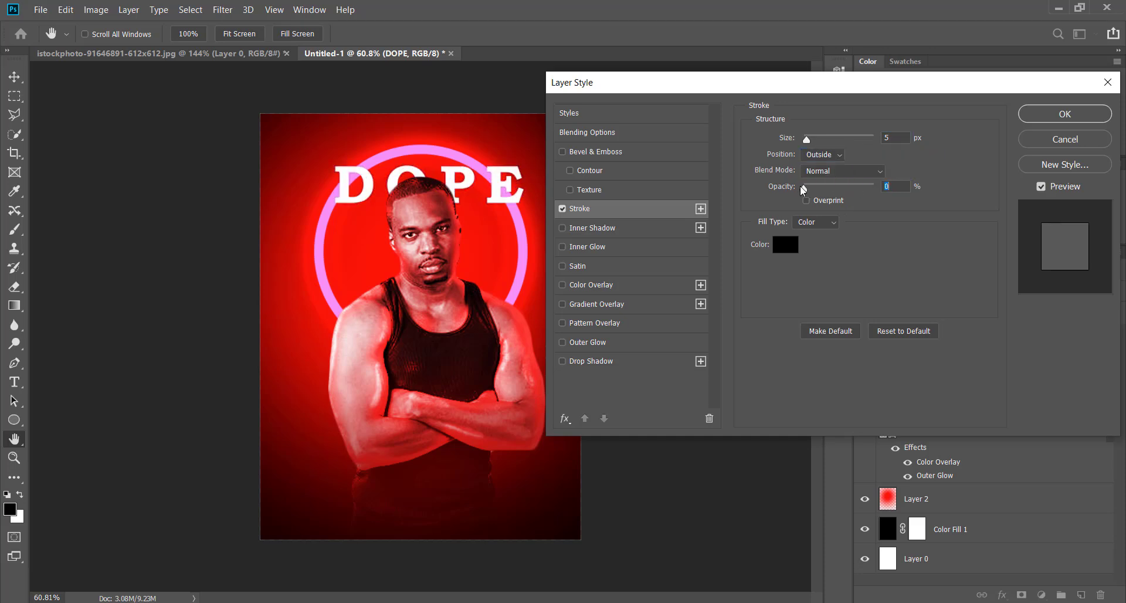
pyautogui.moveTo(808, 141); pyautogui.dragTo(799, 147)
pyautogui.click(1099, 116)
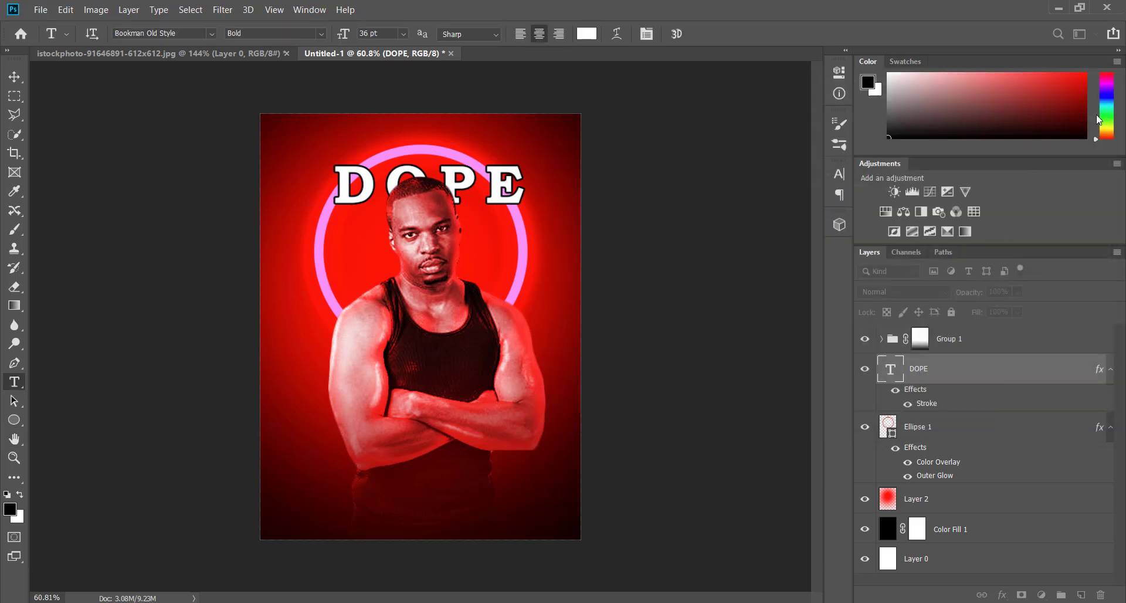
pyautogui.moveTo(978, 313); pyautogui.dragTo(910, 315)
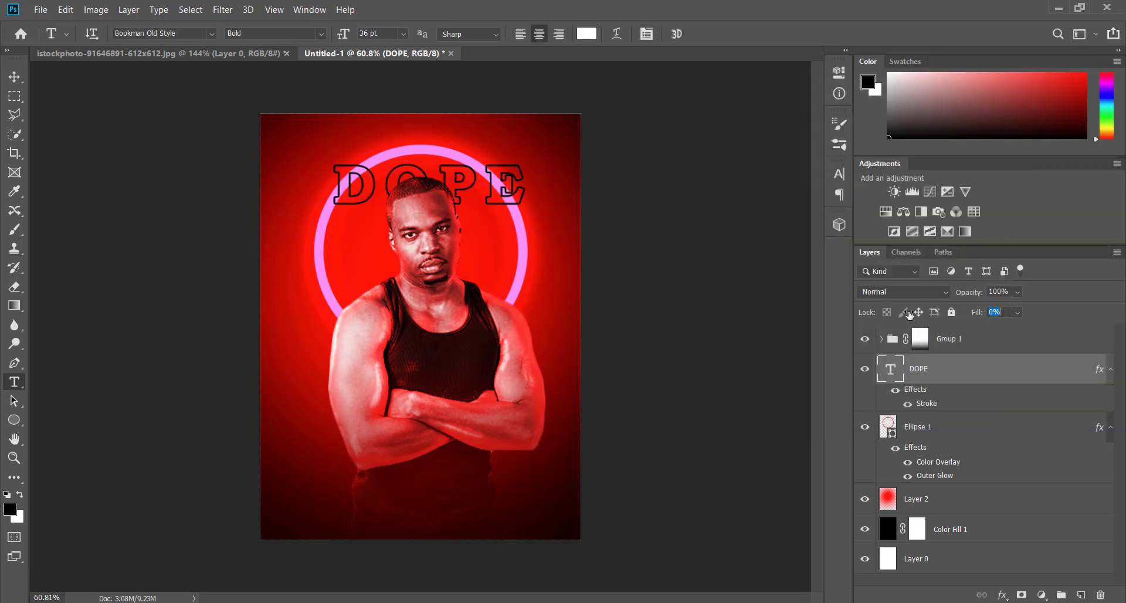
# Set the DOPE stroke colour to white #ffffff.
pyautogui.doubleClick(891, 370)
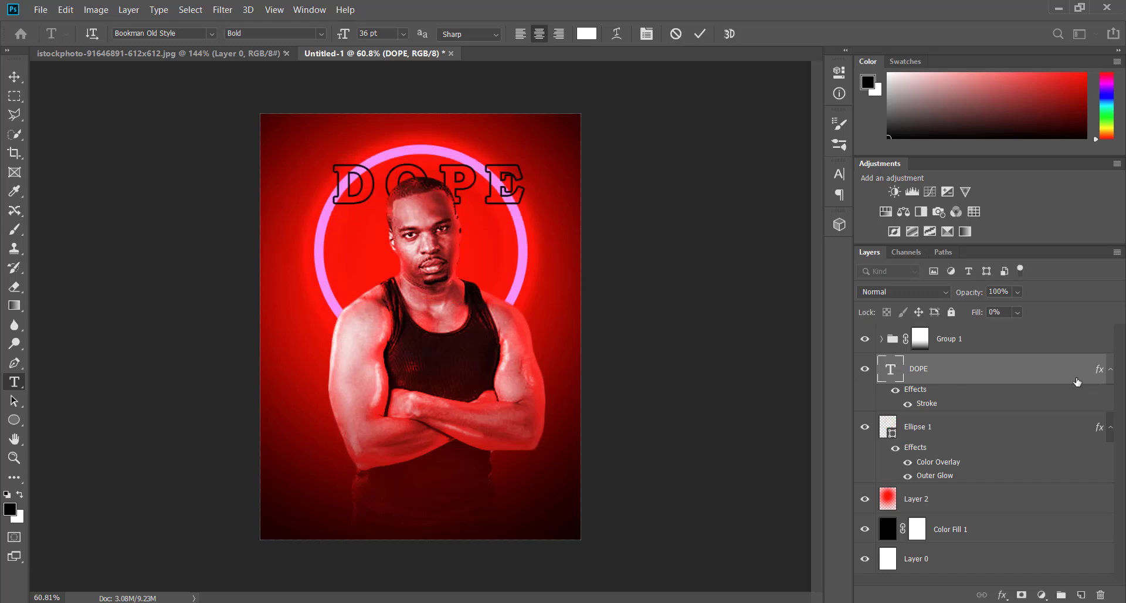
pyautogui.doubleClick(1081, 381)
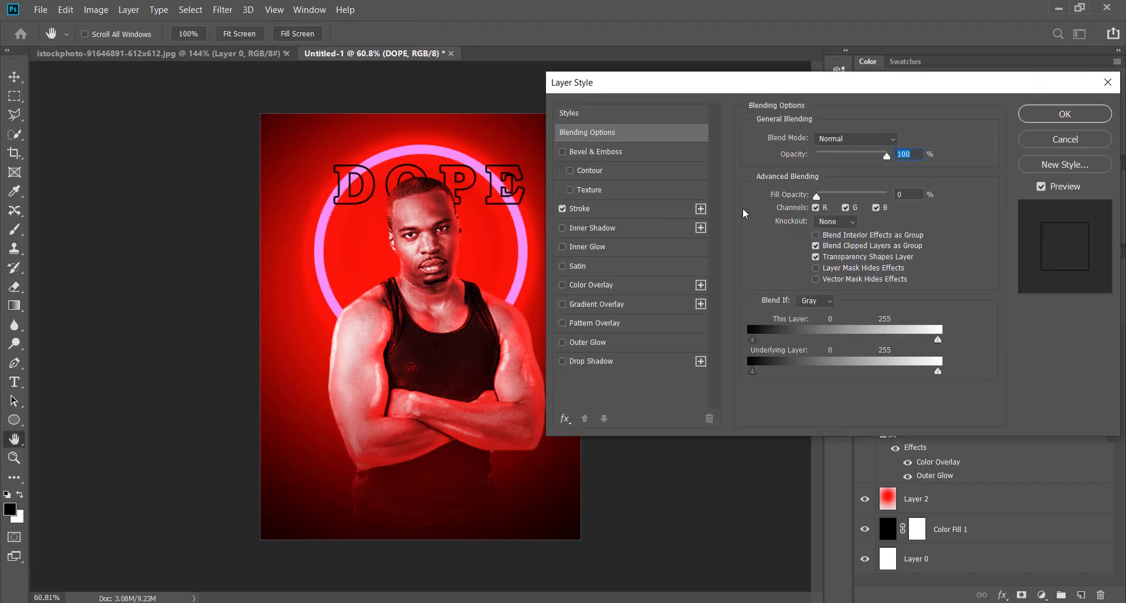
pyautogui.click(598, 211)
pyautogui.click(781, 244)
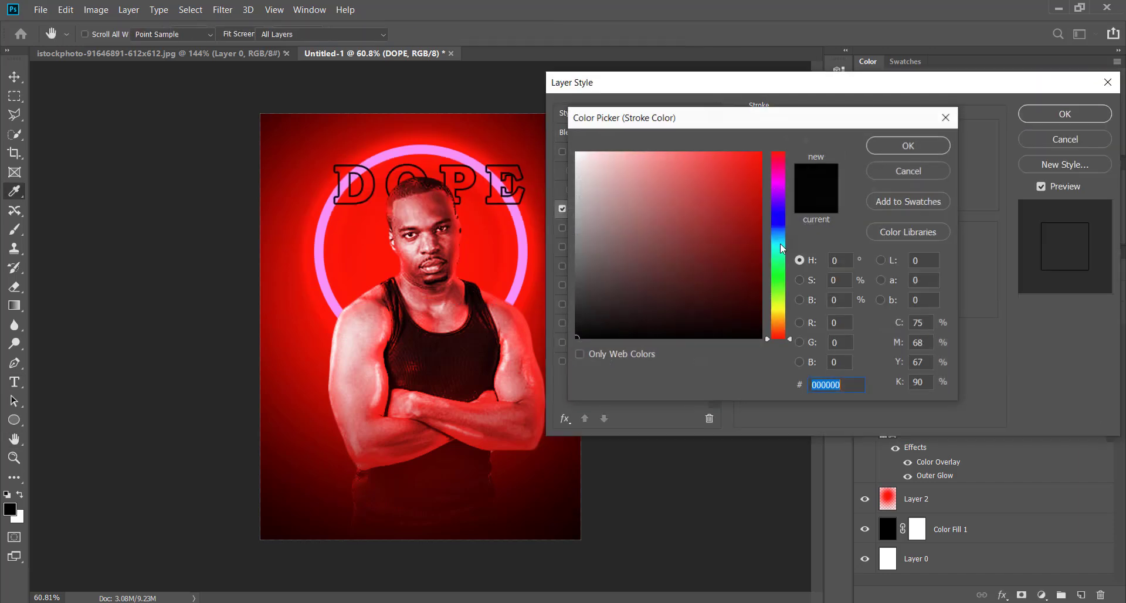
pyautogui.write('ffffff')
pyautogui.click(891, 142)
# Change the DOPE text's font to Impact and select its layer.
pyautogui.click(1074, 118)
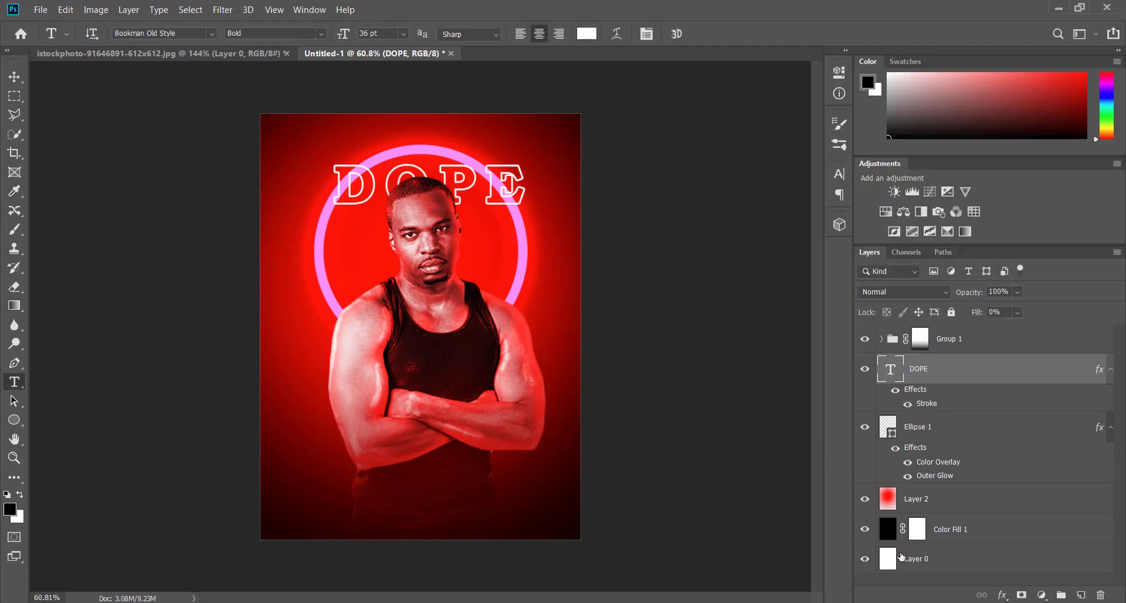
pyautogui.doubleClick(459, 219)
pyautogui.hotkey('ctrl', 'Return')
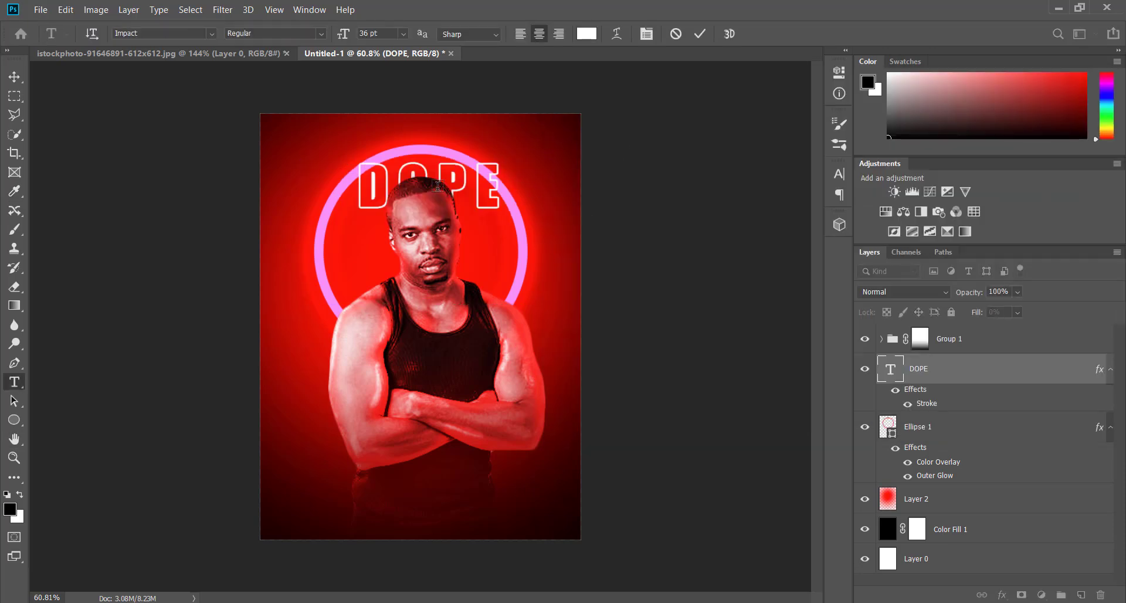
pyautogui.press('v')
pyautogui.click(521, 192)
pyautogui.click(912, 368)
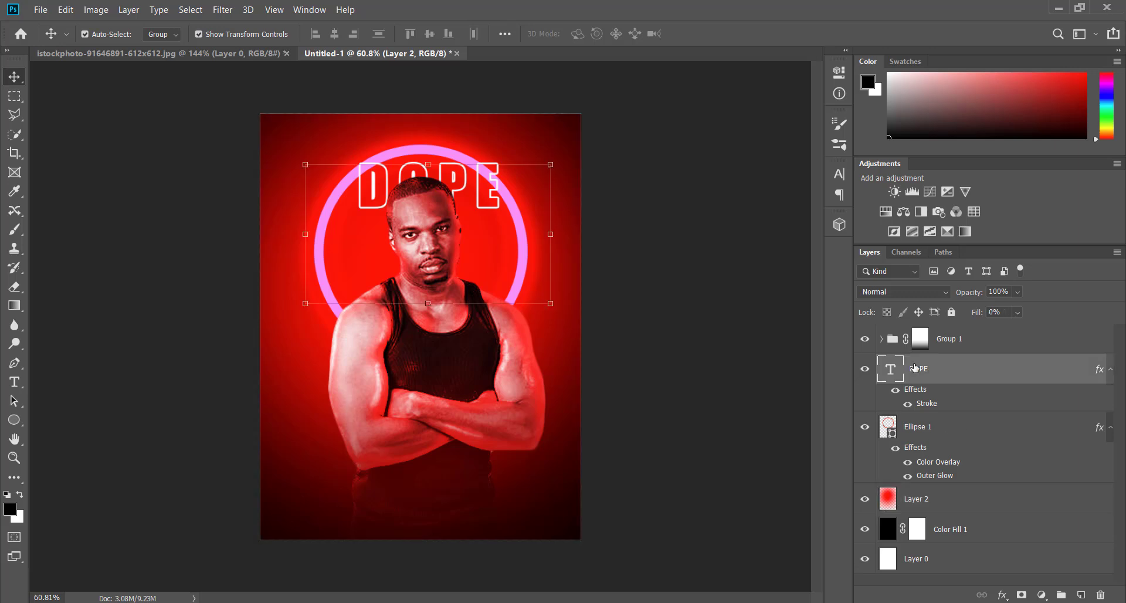
# Rotate DOPE 90° counter-clockwise and enlarge it to about 170% down the left edge.
pyautogui.hotkey('ctrl', 't')
pyautogui.rightClick(491, 232)
pyautogui.click(552, 392)
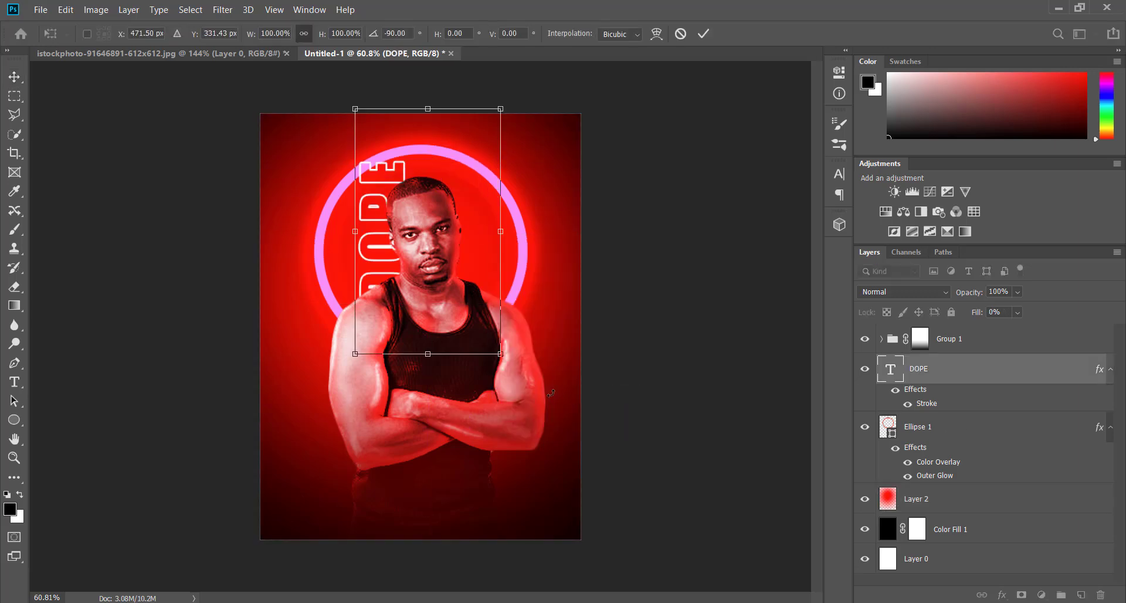
pyautogui.moveTo(500, 355); pyautogui.dragTo(554, 445)
pyautogui.moveTo(509, 260); pyautogui.dragTo(460, 287)
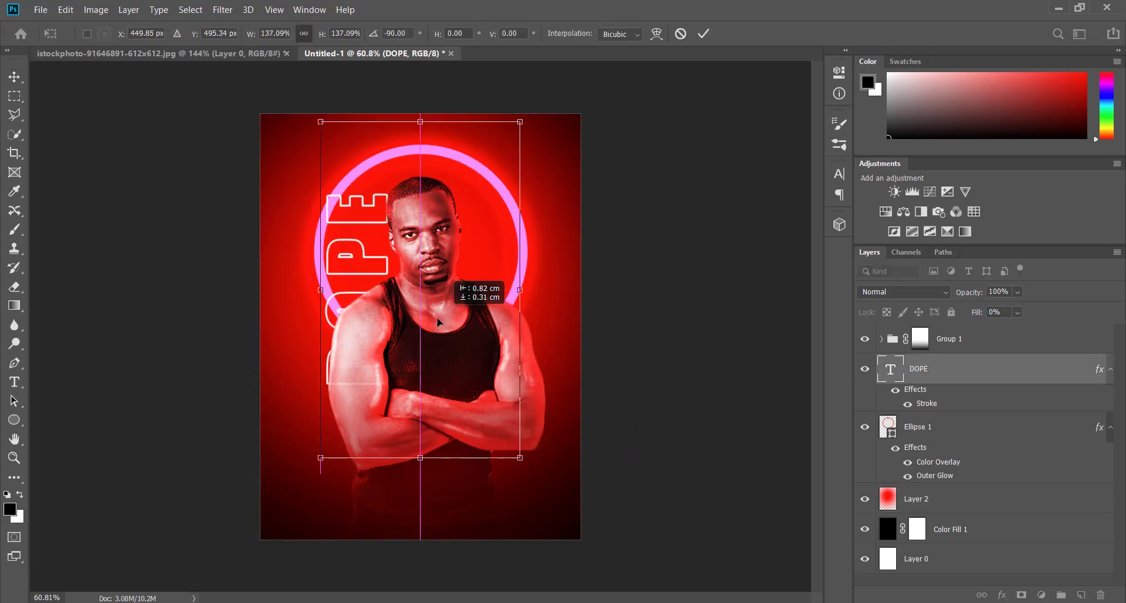
pyautogui.moveTo(505, 473); pyautogui.dragTo(553, 555)
pyautogui.moveTo(469, 465)
pyautogui.mouseDown()
pyautogui.moveTo(452, 416)
pyautogui.moveTo(467, 423)
pyautogui.mouseUp()
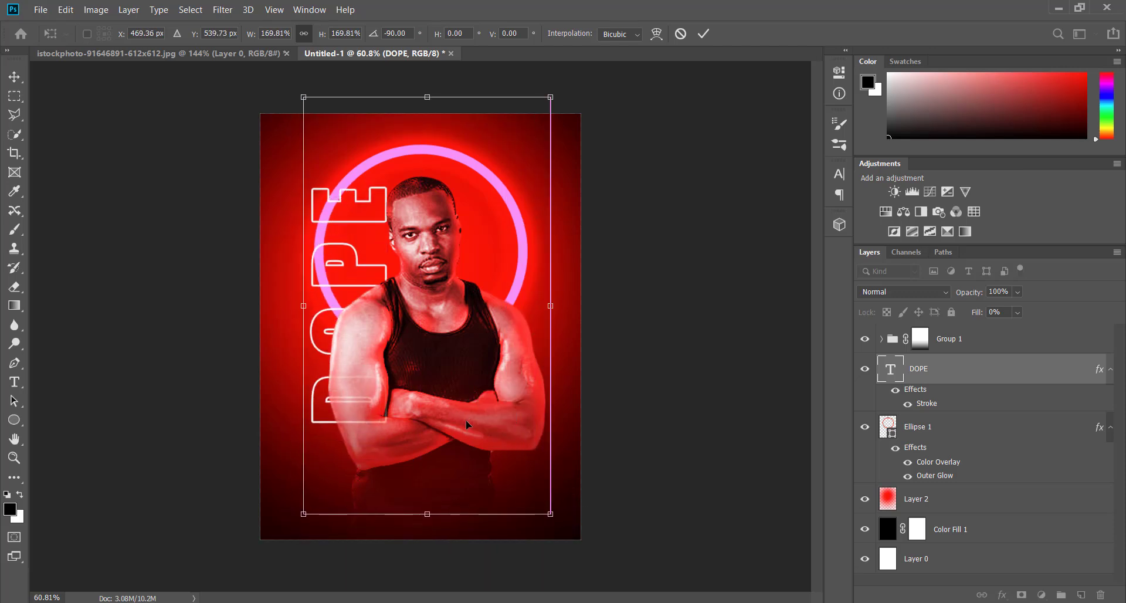
pyautogui.moveTo(550, 514); pyautogui.dragTo(587, 540)
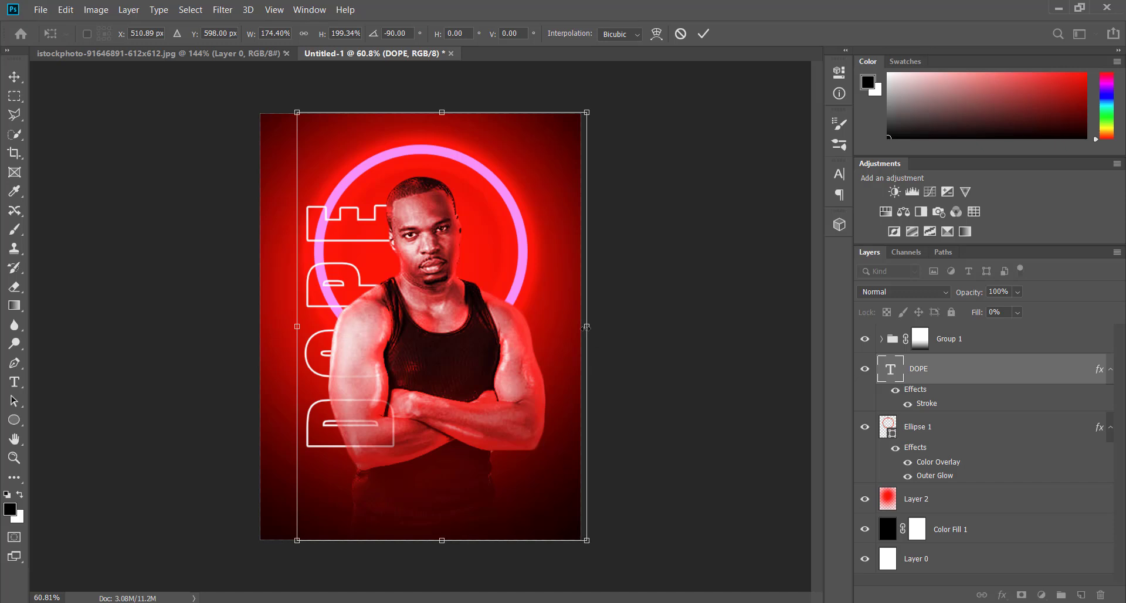
pyautogui.press('Return')
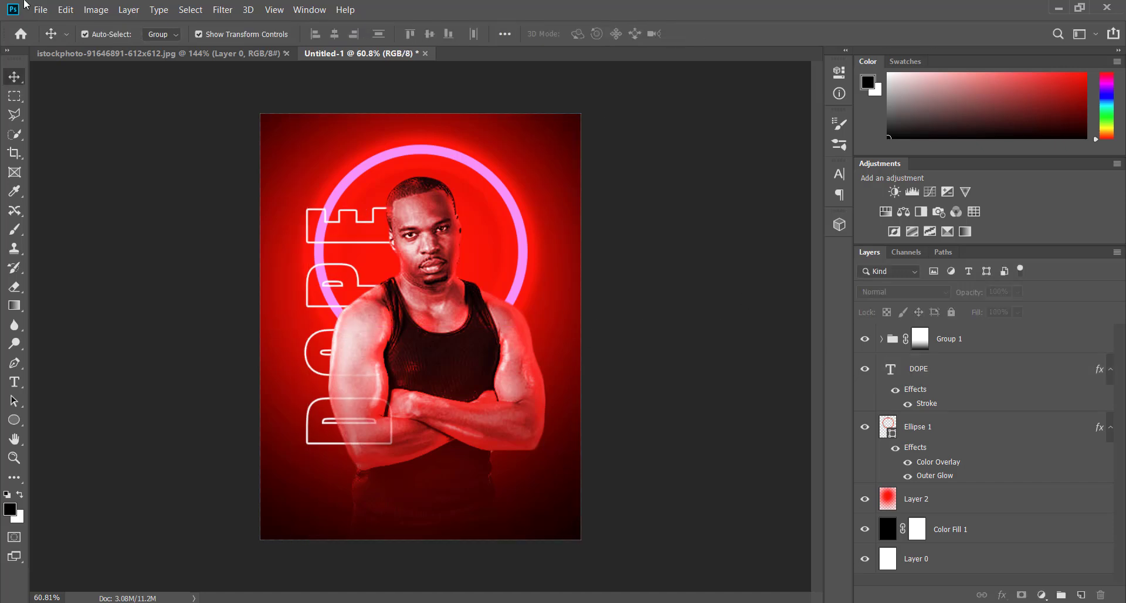
# Crop the poster by pulling its bottom edge up, then select Layer 2.
pyautogui.press('c')
pyautogui.moveTo(420, 540); pyautogui.dragTo(427, 521)
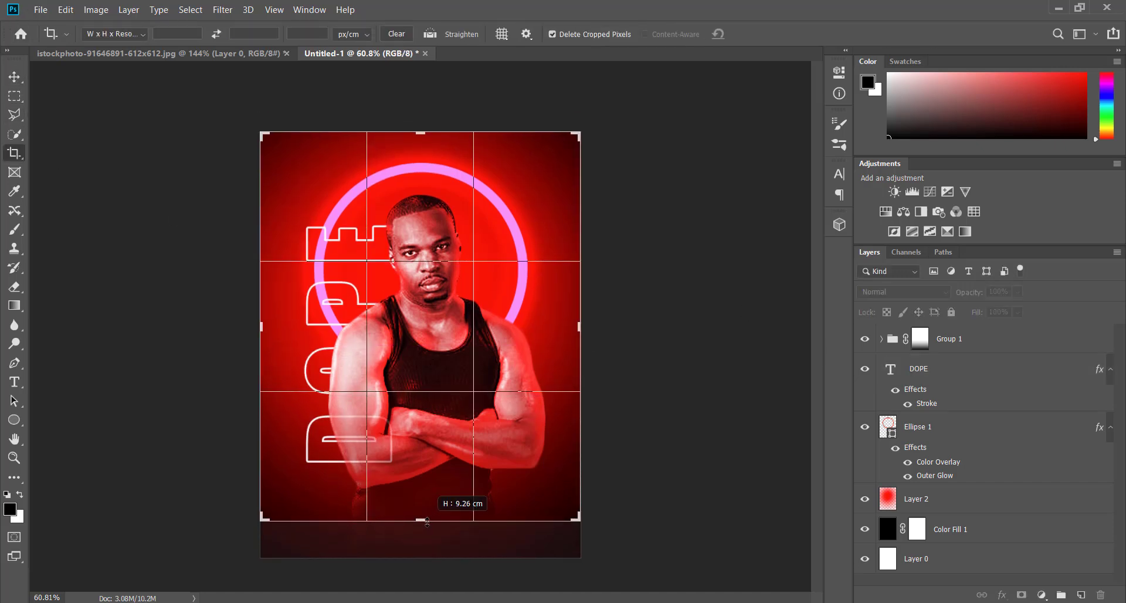
pyautogui.press('Return')
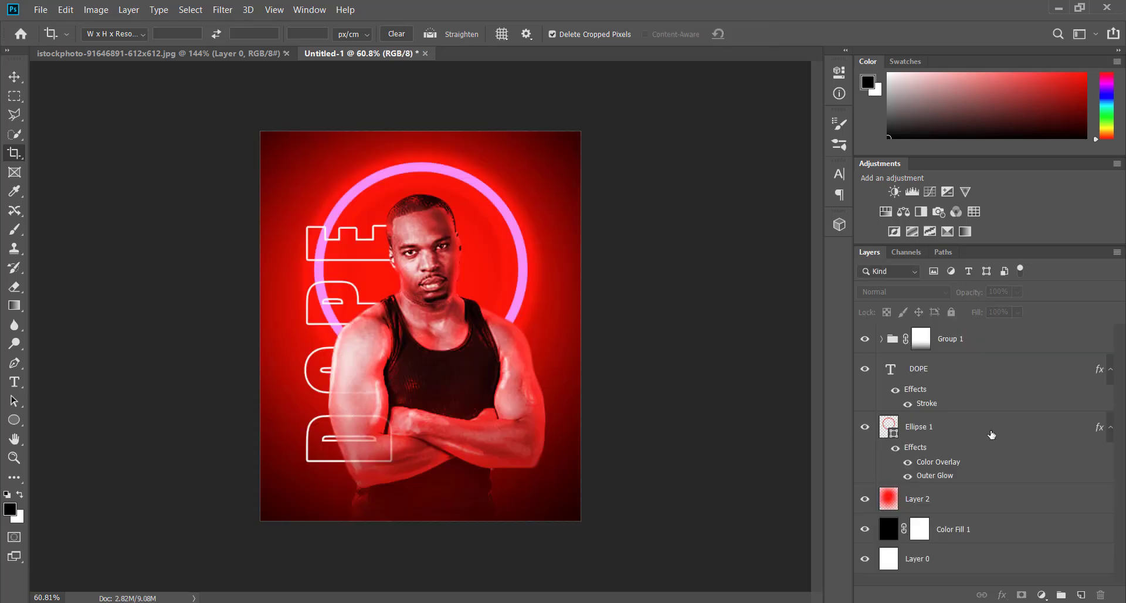
pyautogui.click(981, 503)
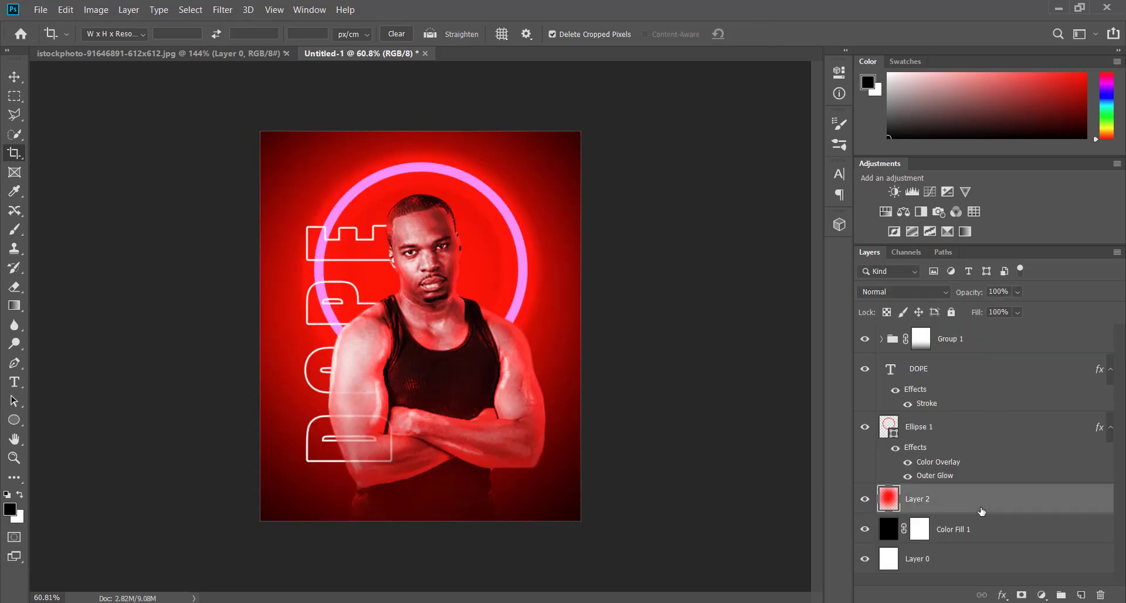
pyautogui.click(1042, 595)
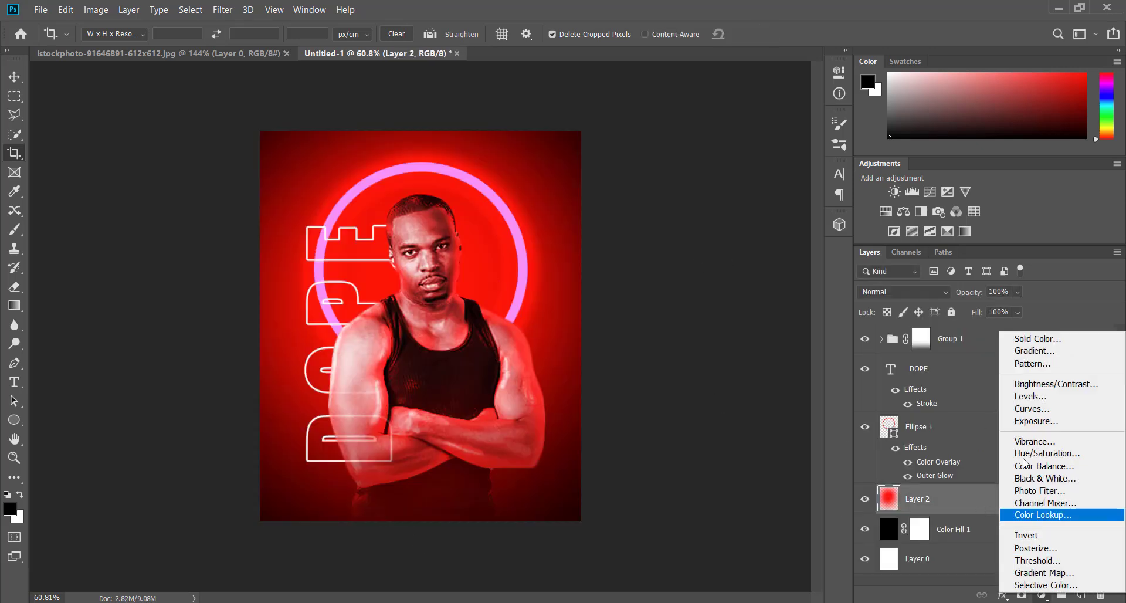
# Add an unclipped Levels adjustment above Layer 2, raising the black input to darken the image.
pyautogui.click(1031, 396)
pyautogui.moveTo(646, 211); pyautogui.dragTo(747, 222)
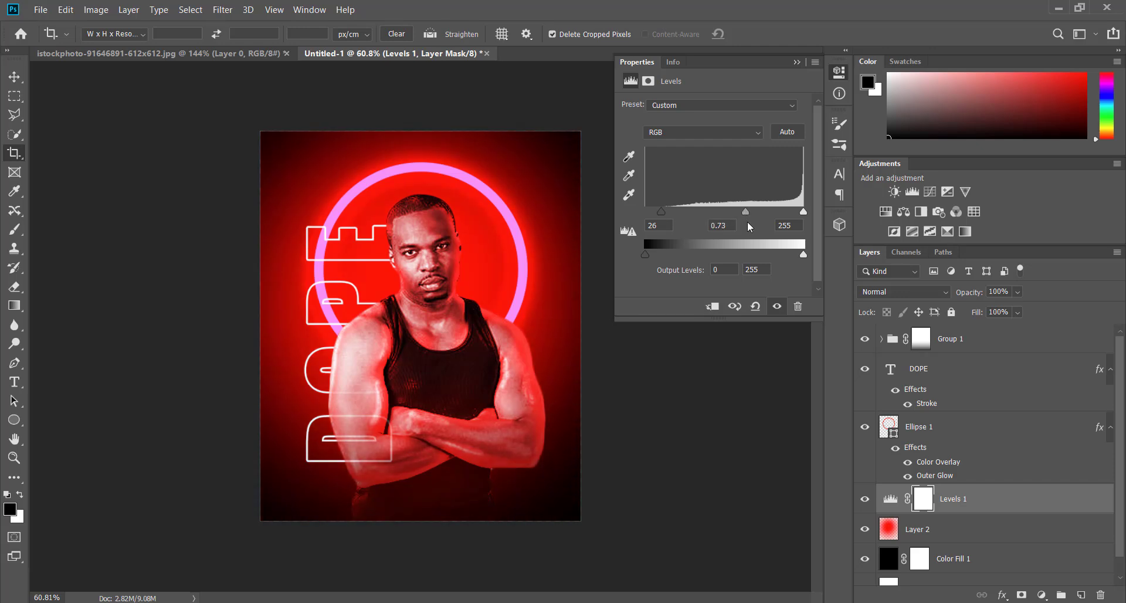
pyautogui.click(714, 306)
pyautogui.click(714, 306)
pyautogui.click(797, 61)
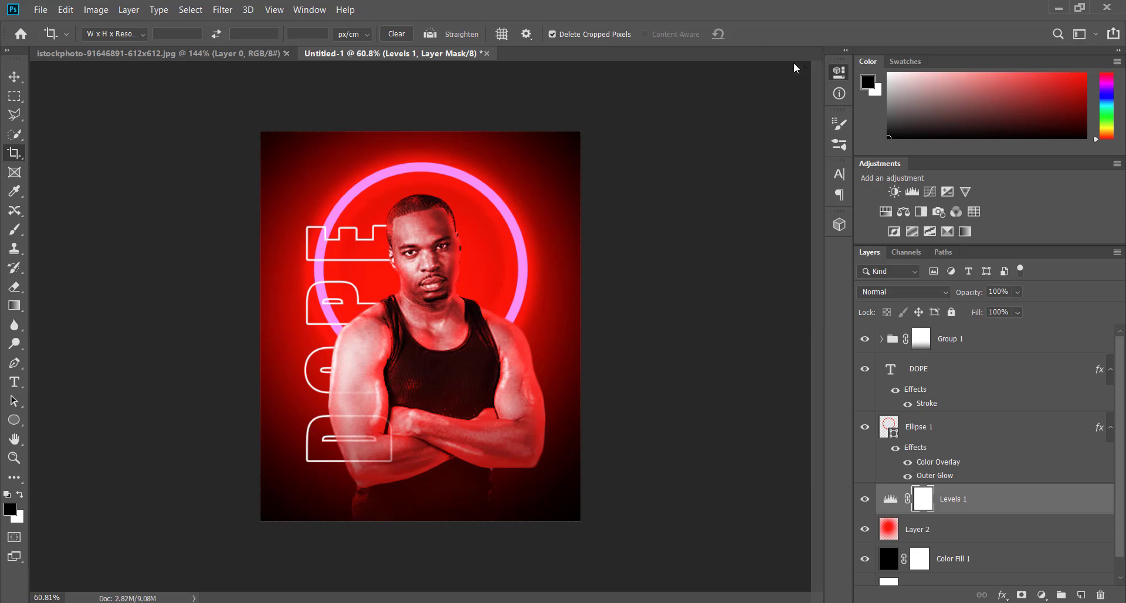
pyautogui.hotkey('ctrl', '0')
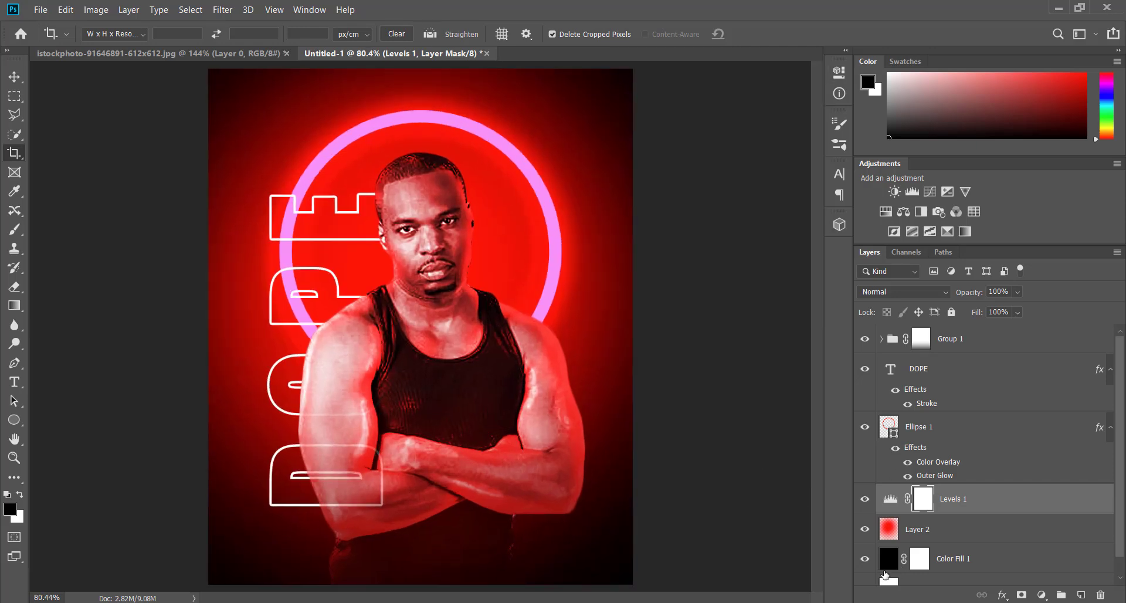
# Merge Group 1, DOPE, Ellipse 1, Levels 1, Layer 2 and Color Fill 1, then delete Layer 0.
pyautogui.click(946, 345)
pyautogui.keyDown('ctrl'); pyautogui.click(947, 367); pyautogui.keyUp('ctrl')
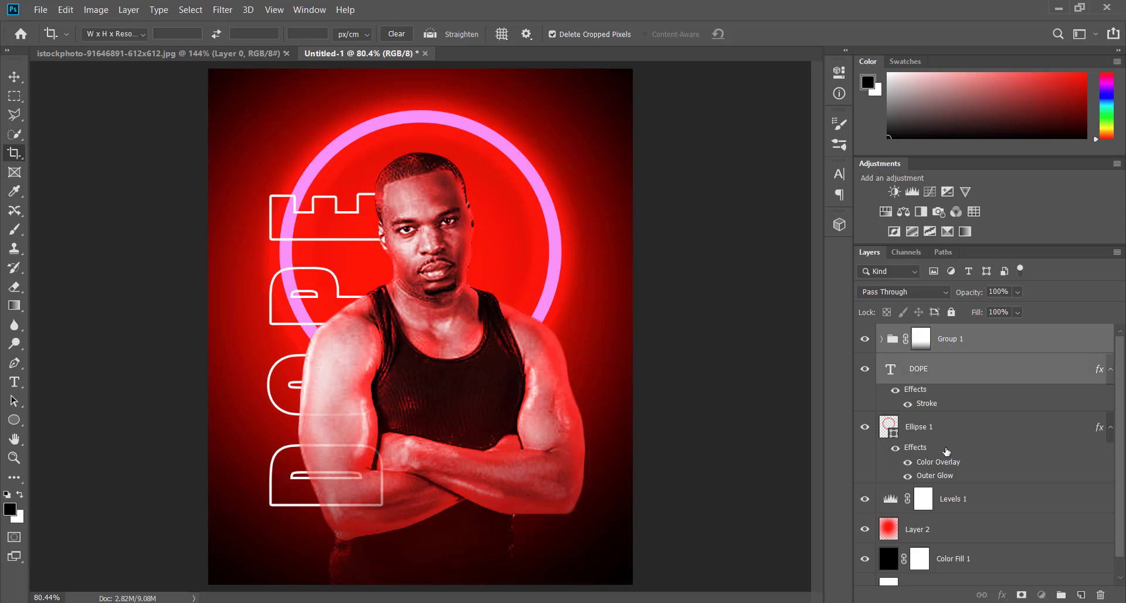
pyautogui.keyDown('ctrl'); pyautogui.click(946, 426); pyautogui.keyUp('ctrl')
pyautogui.keyDown('ctrl'); pyautogui.click(953, 498); pyautogui.keyUp('ctrl')
pyautogui.keyDown('ctrl'); pyautogui.click(957, 528); pyautogui.keyUp('ctrl')
pyautogui.keyDown('ctrl'); pyautogui.click(960, 560); pyautogui.keyUp('ctrl')
pyautogui.hotkey('ctrl', 'e')
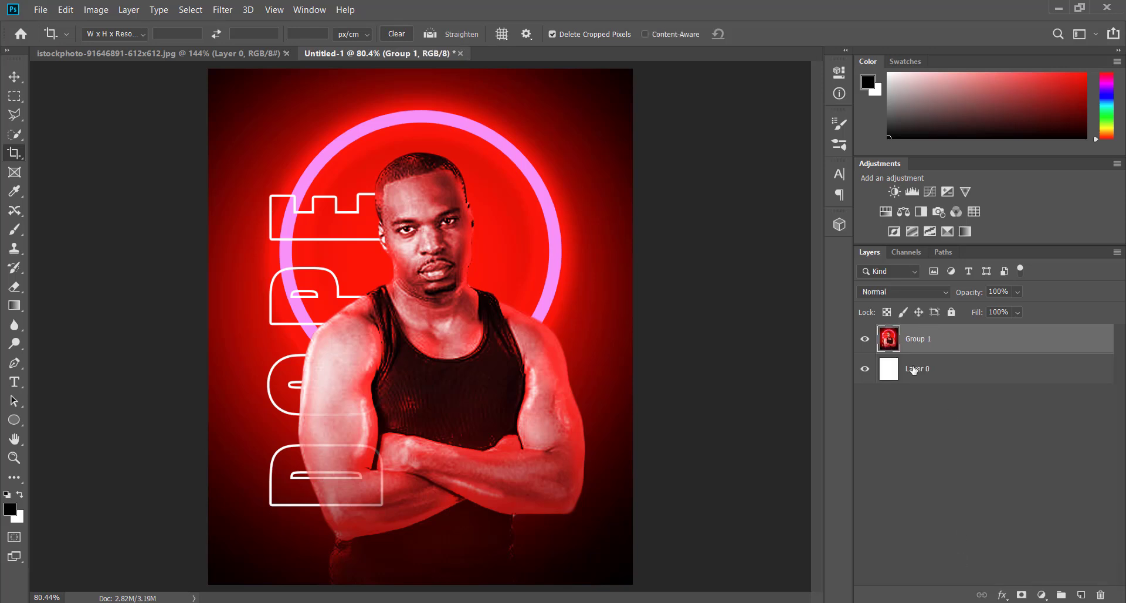
pyautogui.click(950, 382)
pyautogui.press('Delete')
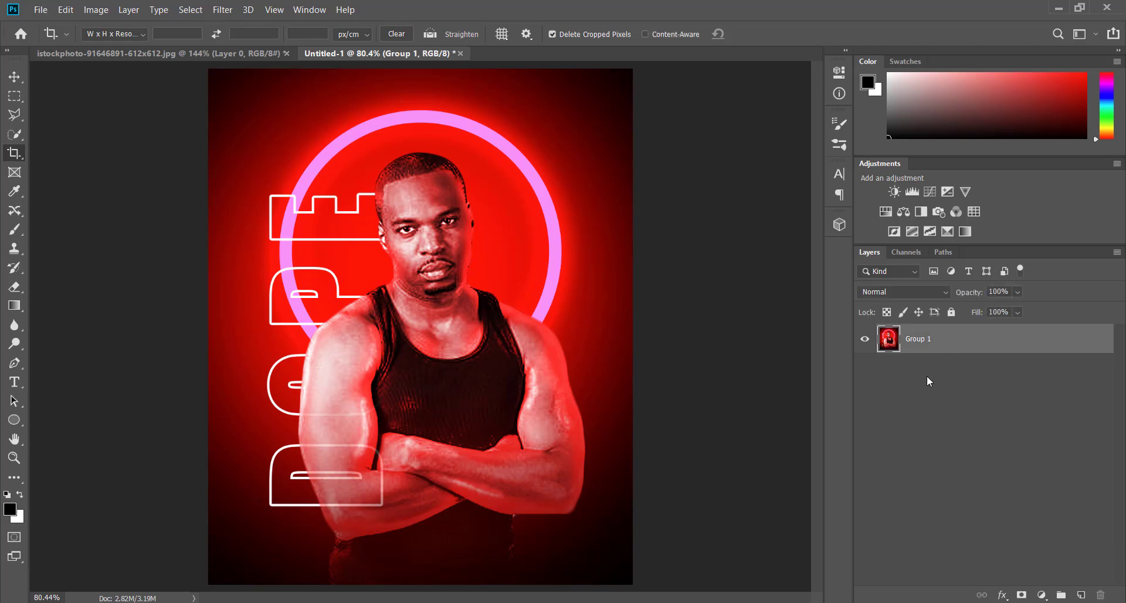
pyautogui.click(223, 10)
pyautogui.click(252, 90)
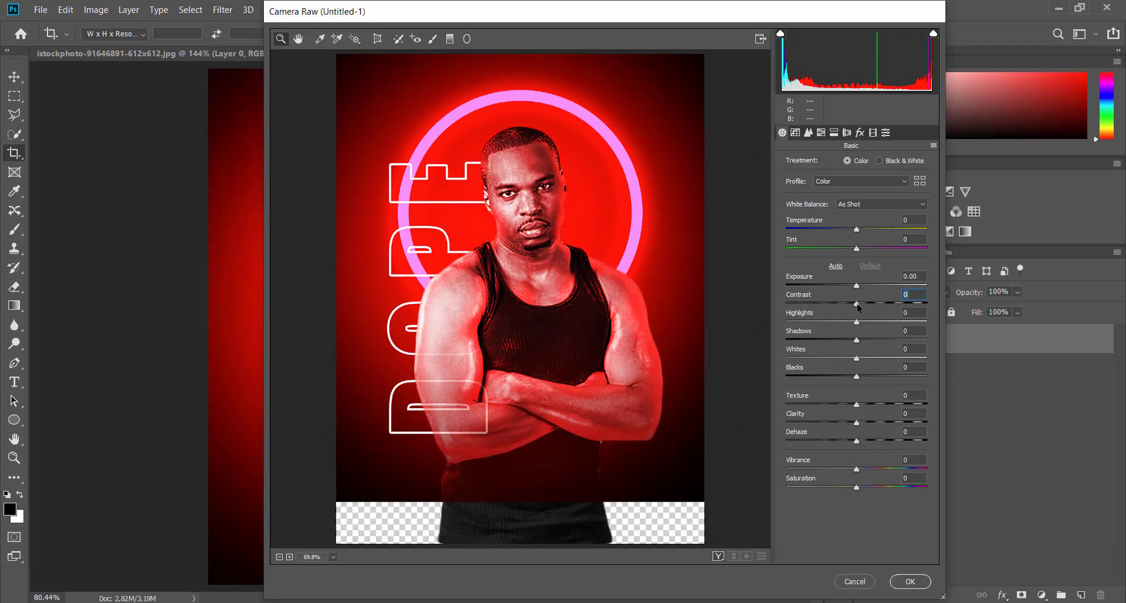
# Apply Contrast +43, Tint -26, Clarity +28, Saturation +11 and Whites +21 in Camera Raw.
pyautogui.moveTo(857, 304)
pyautogui.mouseDown()
pyautogui.moveTo(892, 304)
pyautogui.moveTo(865, 286)
pyautogui.mouseUp()
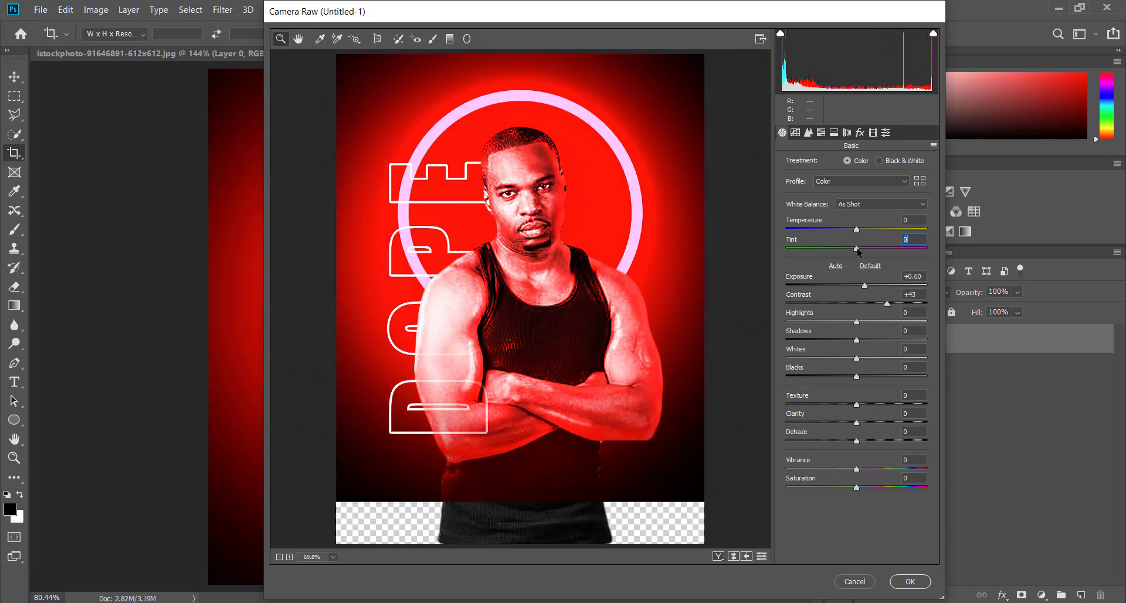
pyautogui.moveTo(857, 249); pyautogui.dragTo(840, 249)
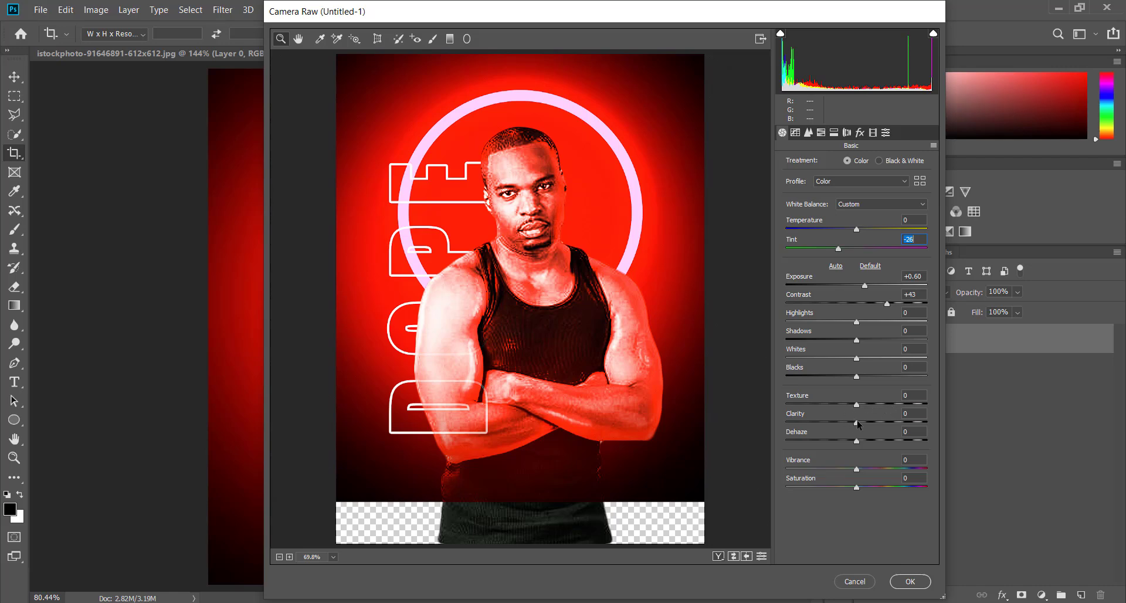
pyautogui.moveTo(857, 422); pyautogui.dragTo(883, 422)
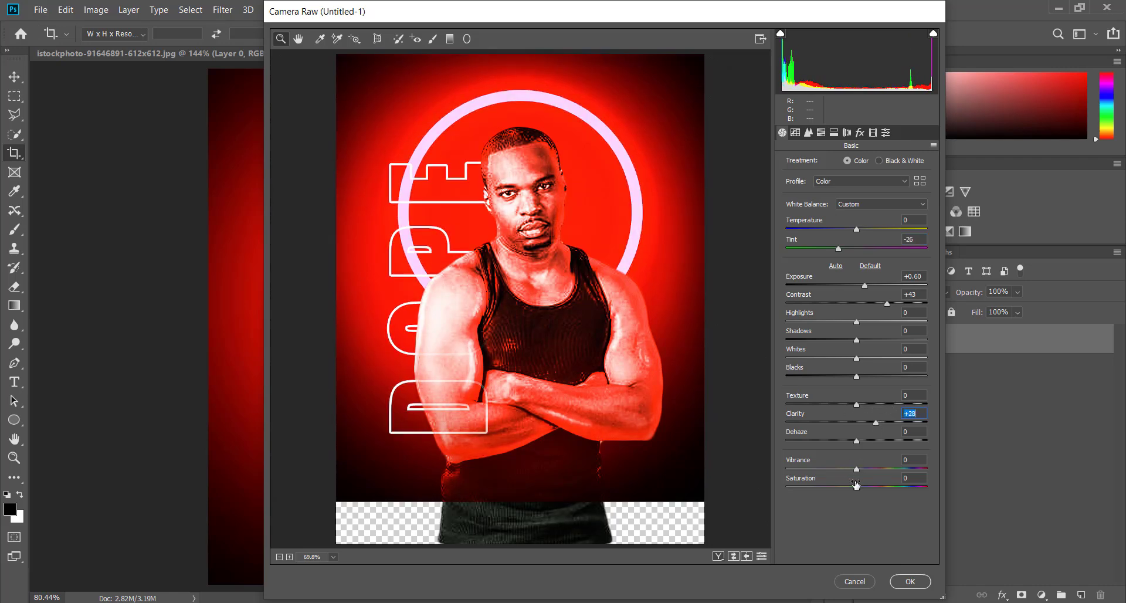
pyautogui.moveTo(856, 487); pyautogui.dragTo(865, 488)
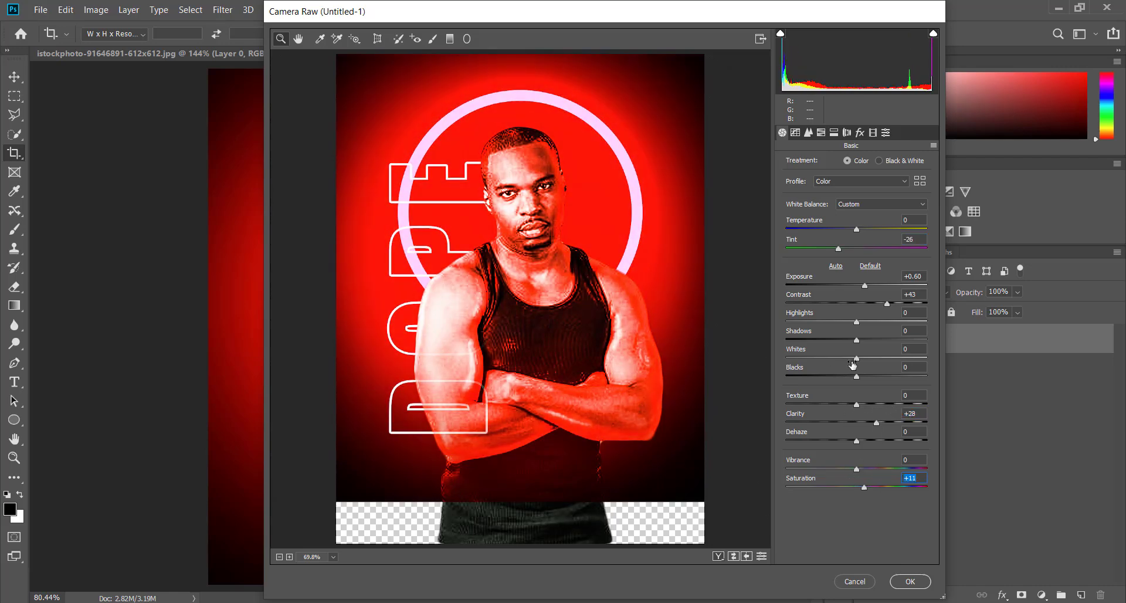
pyautogui.moveTo(857, 358)
pyautogui.mouseDown()
pyautogui.moveTo(872, 359)
pyautogui.moveTo(824, 376)
pyautogui.mouseUp()
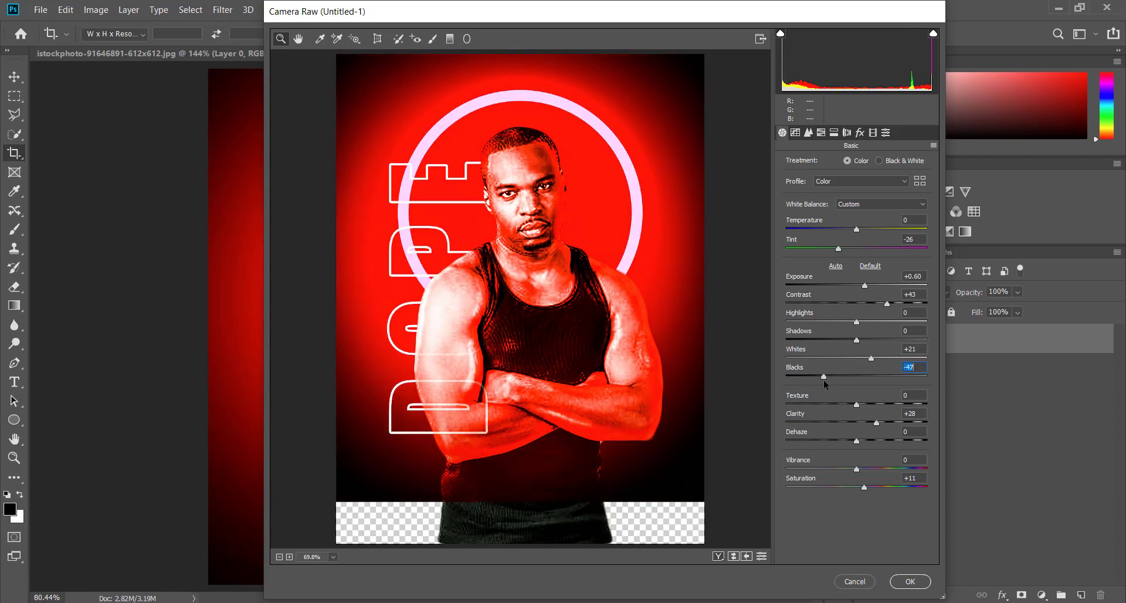
pyautogui.click(905, 581)
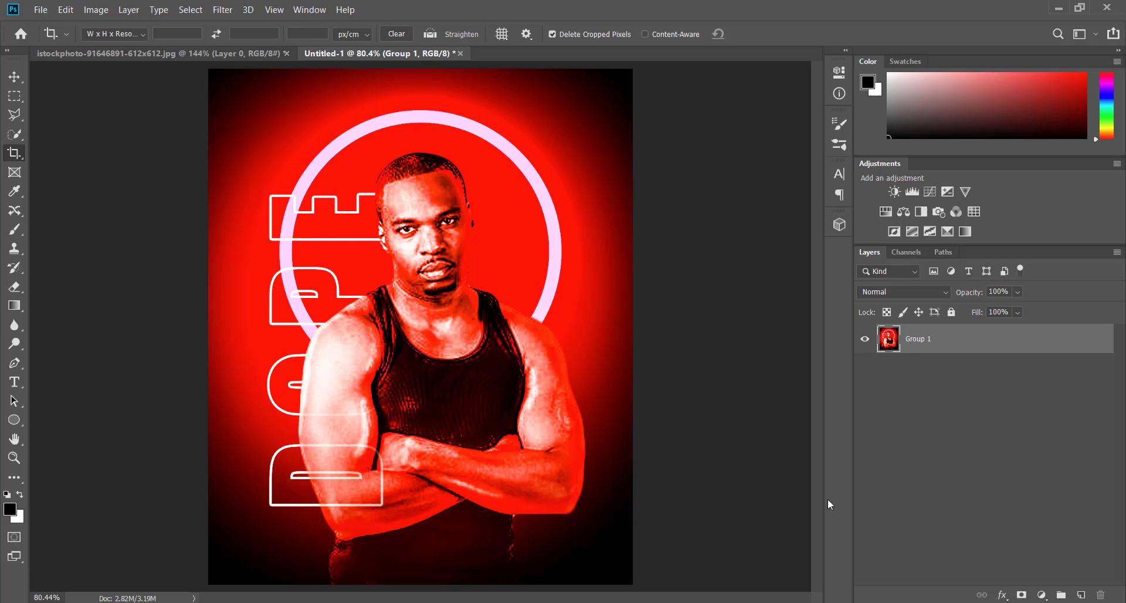